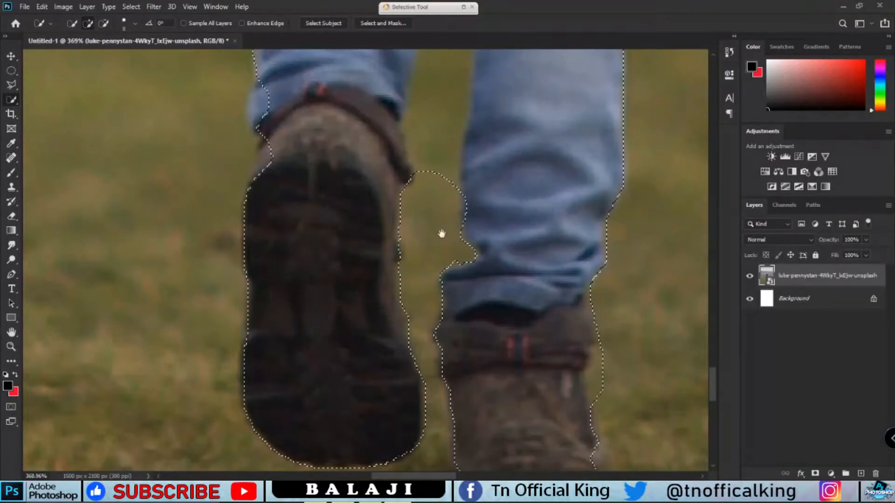
Refine the quick selection around the child's legs and boots, adjusting the brush size smaller
mouse_move(422, 359)
left_mouse_down()
mouse_move(478, 68)
mouse_move(445, 411)
left_mouse_up()
left_click_drag(459, 332, 472, 306)
mouse_move(476, 412)
left_mouse_down()
mouse_move(479, 368)
mouse_move(460, 478)
left_mouse_up()
left_click_drag(451, 331, 443, 225)
left_click_drag(471, 259, 463, 365)
key("bracketleft")
key("bracketleft")
key("bracketleft")
key("bracketleft")
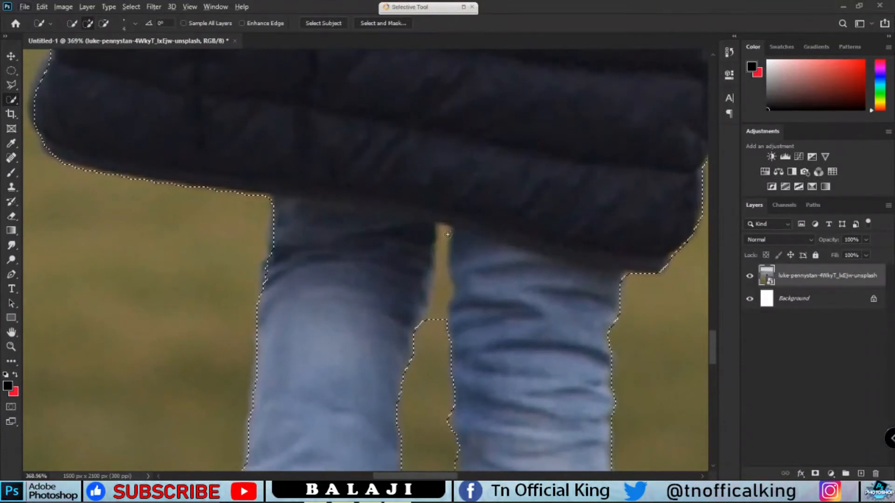
scroll(441, 314, "down", 10)
scroll(459, 380, "up", 10)
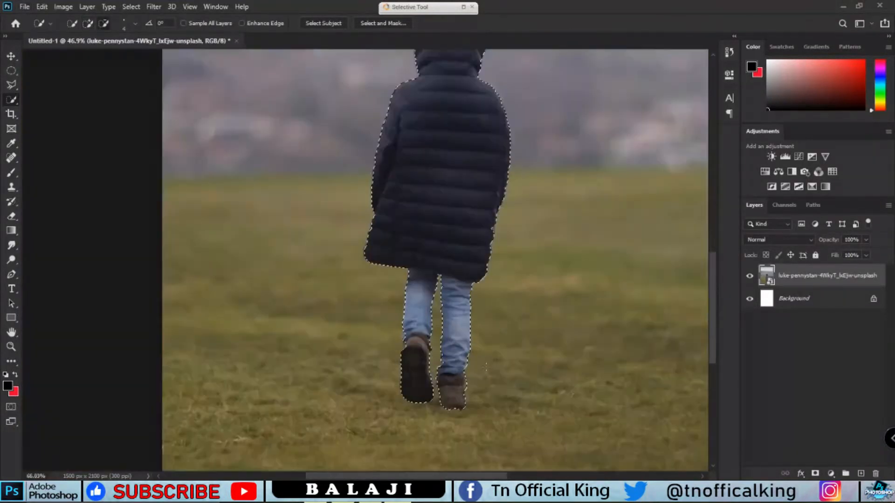
left_click_drag(431, 420, 450, 316)
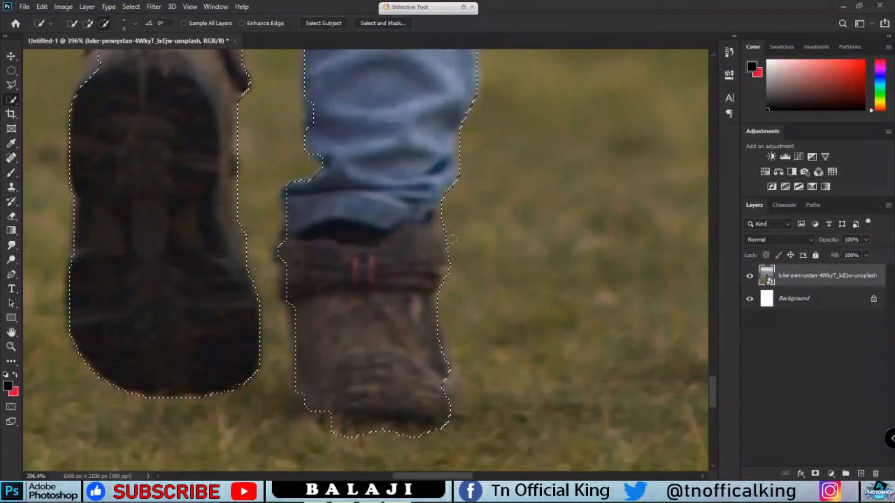
Add a layer mask from the selection to cut the child out of the photo
scroll(452, 239, "down", 10)
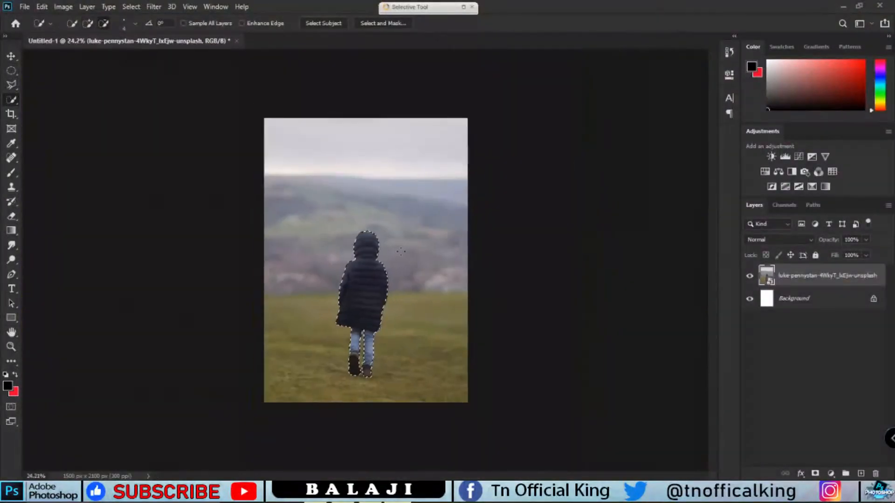
scroll(401, 252, "up", 3)
scroll(411, 260, "down", 1)
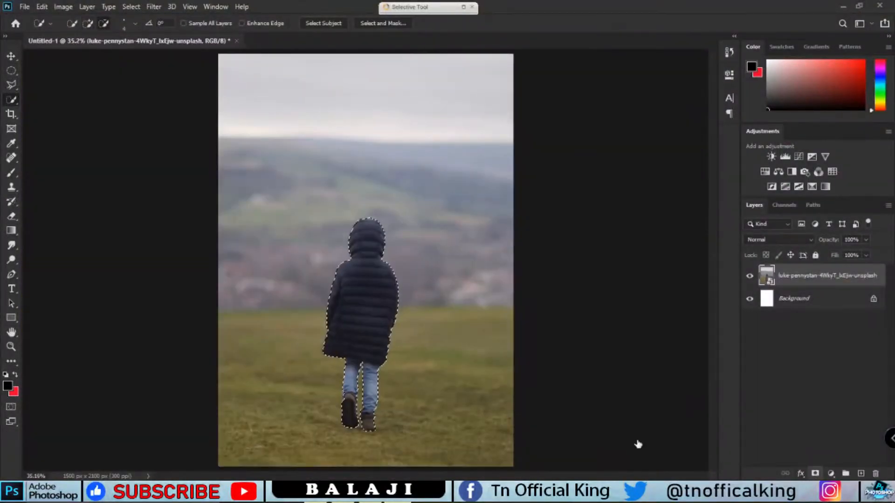
left_click(815, 473)
key("v")
scroll(379, 351, "down", 3)
scroll(373, 366, "up", 3)
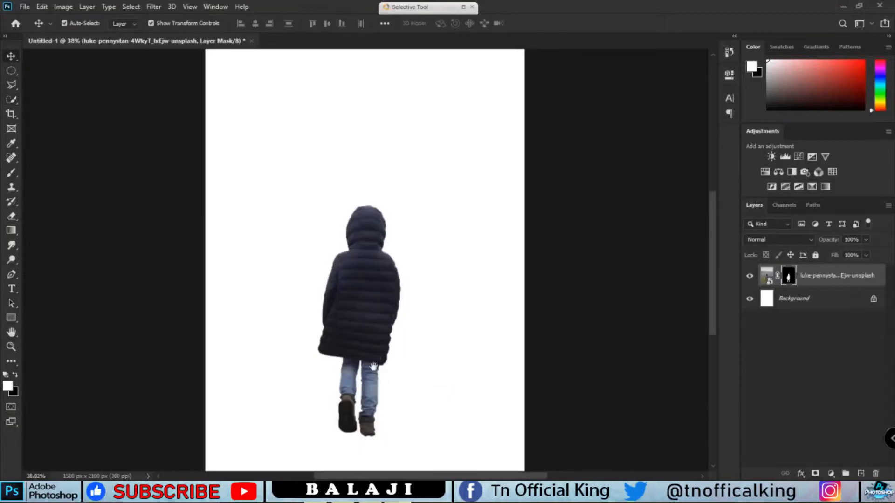
Move the cut-out child upward on the canvas
left_click_drag(369, 320, 368, 266)
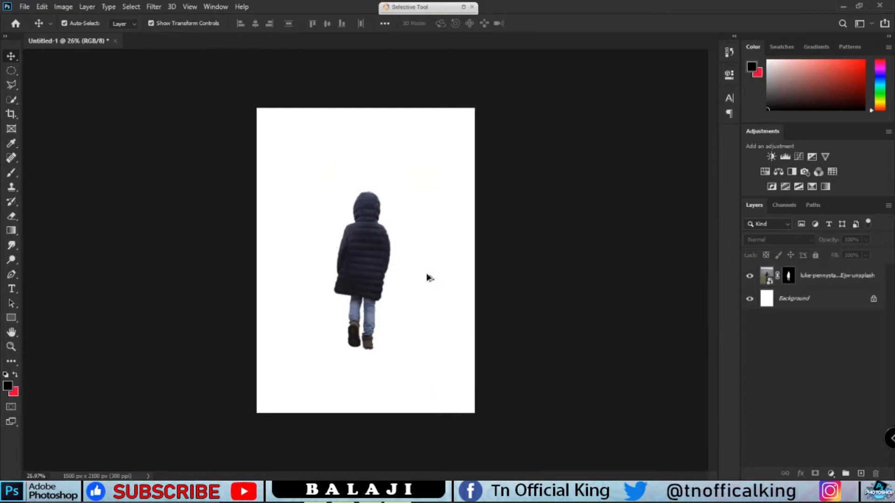
scroll(428, 277, "up", 1)
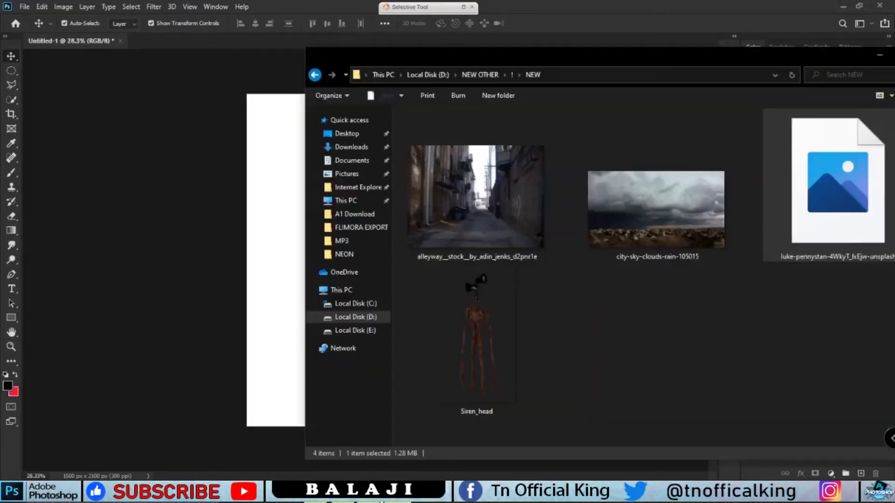
Place the alleyway image into the document and move its layer below the child layer
left_click_drag(522, 226, 279, 241)
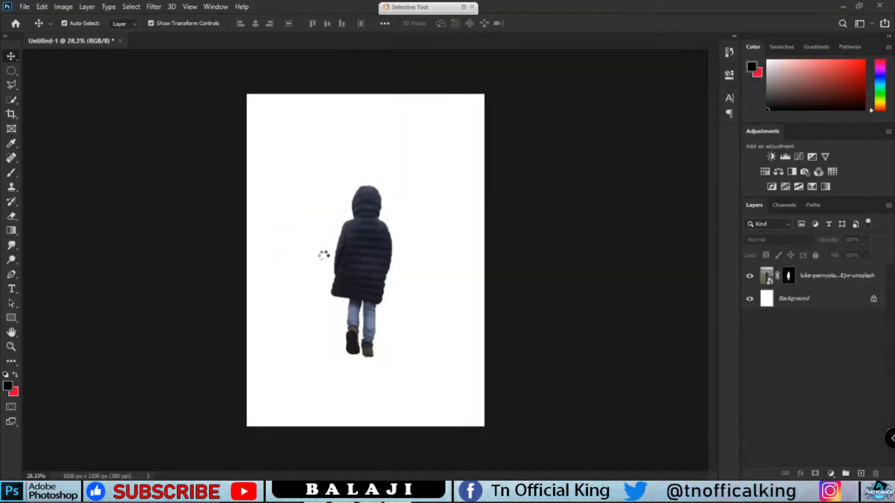
left_click_drag(486, 173, 578, 66)
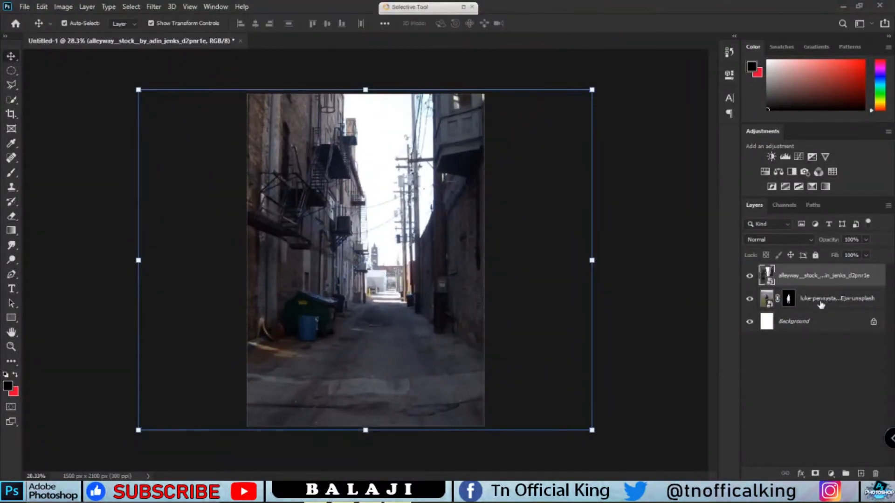
left_click_drag(817, 316, 818, 318)
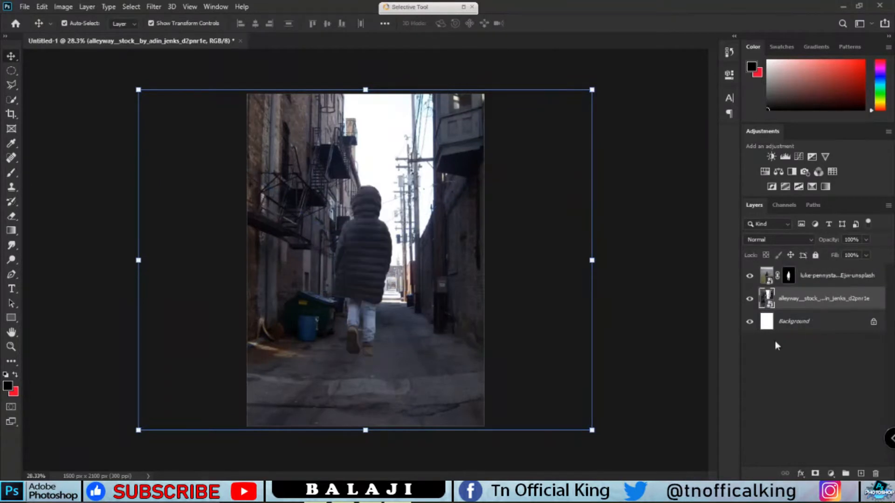
left_click(365, 263)
scroll(365, 262, "down", 4)
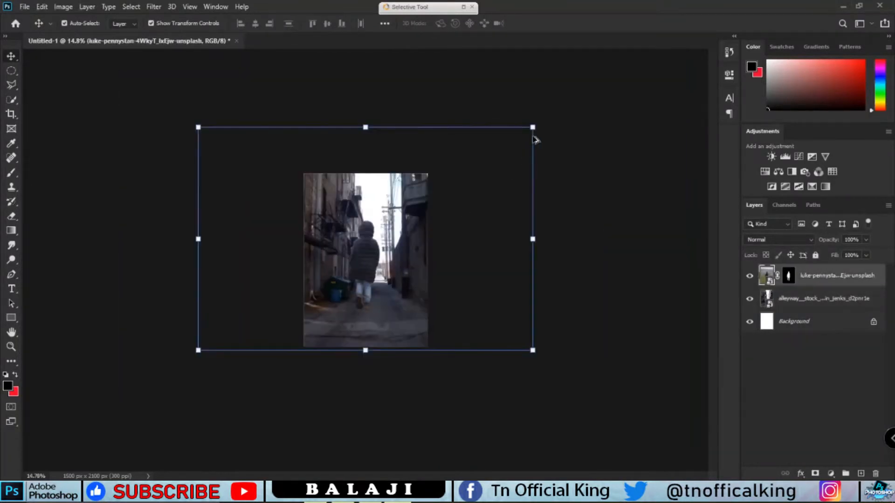
Apply the layer mask on the child layer
right_click(786, 277)
left_click(670, 258)
key("e")
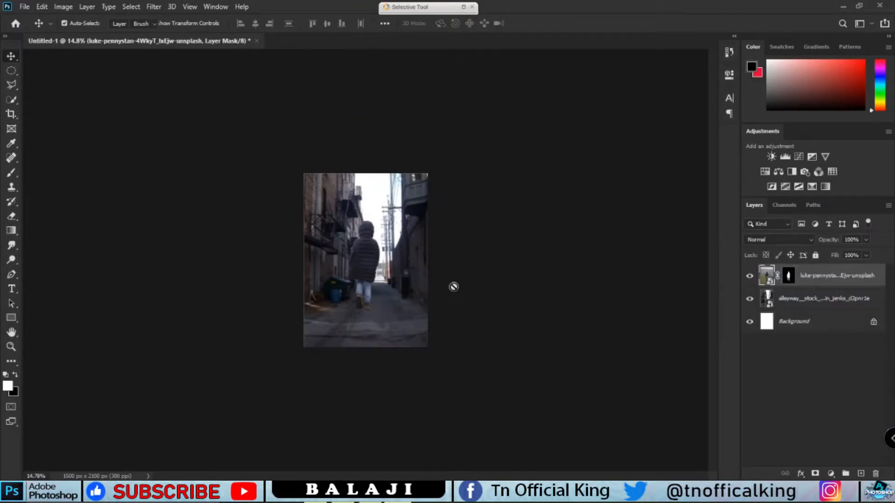
left_click(454, 286)
left_click(428, 194)
right_click(788, 276)
left_click(811, 302)
key("v")
Scale the child down and position it walking in the middle of the alley
key("ctrl+plus")
key("ctrl+plus")
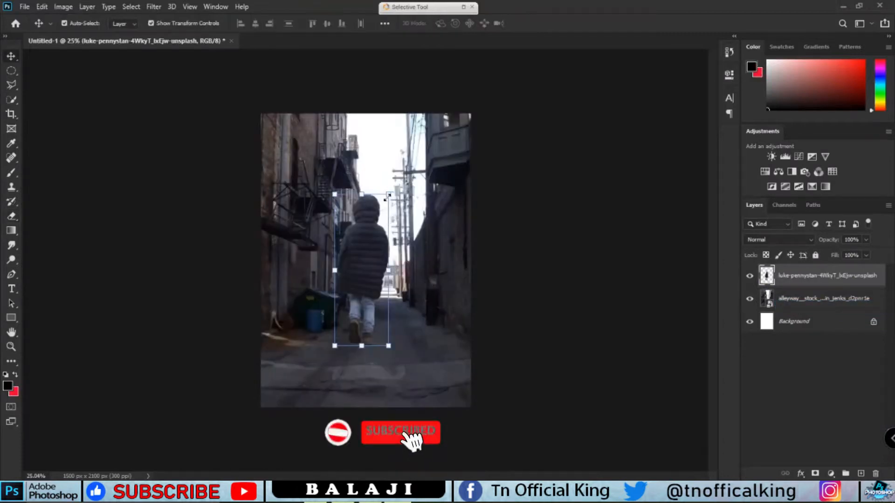
mouse_move(400, 217)
left_mouse_down()
mouse_move(432, 227)
mouse_move(400, 221)
left_mouse_up()
left_click_drag(381, 272, 373, 288)
left_click_drag(392, 237, 378, 255)
left_click_drag(371, 296, 364, 316)
left_click_drag(376, 279, 372, 290)
left_click_drag(353, 317, 362, 311)
left_click(554, 23)
left_click(514, 282)
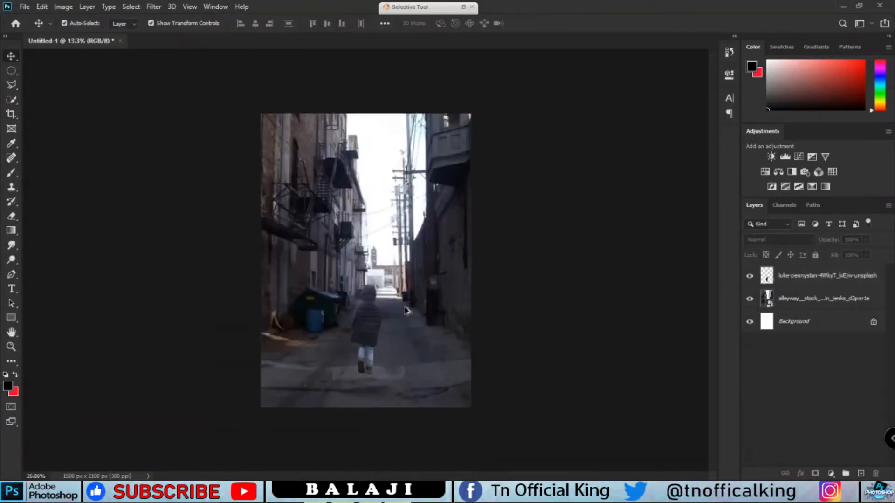
scroll(407, 310, "up", 4)
scroll(406, 312, "down", 3)
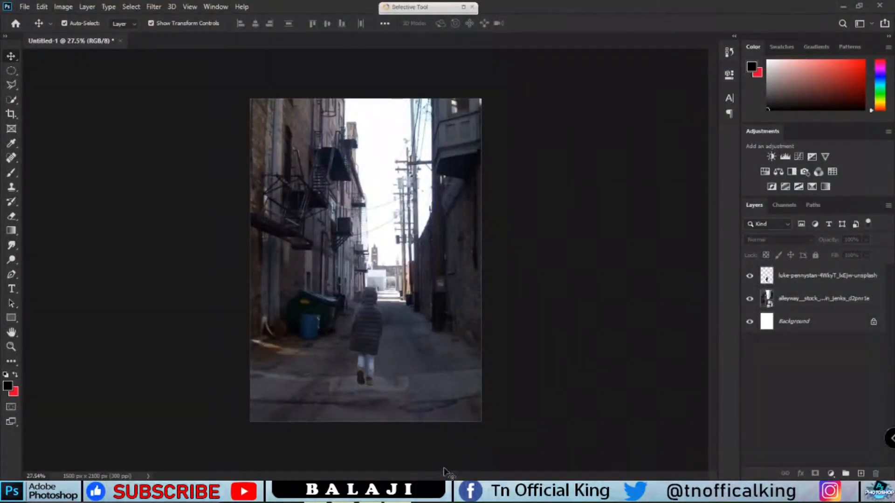
Add a Brightness/Contrast adjustment layer above the alley, lowering both brightness and contrast
left_click(822, 307)
key("e")
left_click(457, 243)
left_click(429, 193)
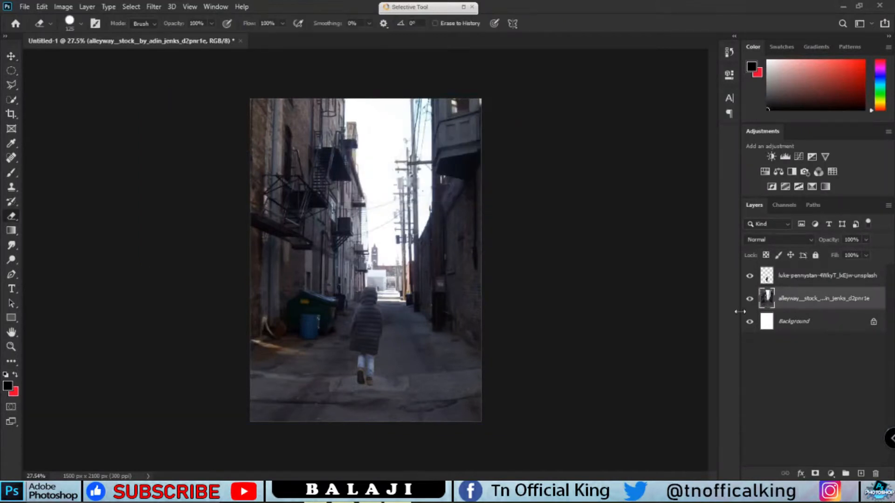
key("v")
left_click(831, 474)
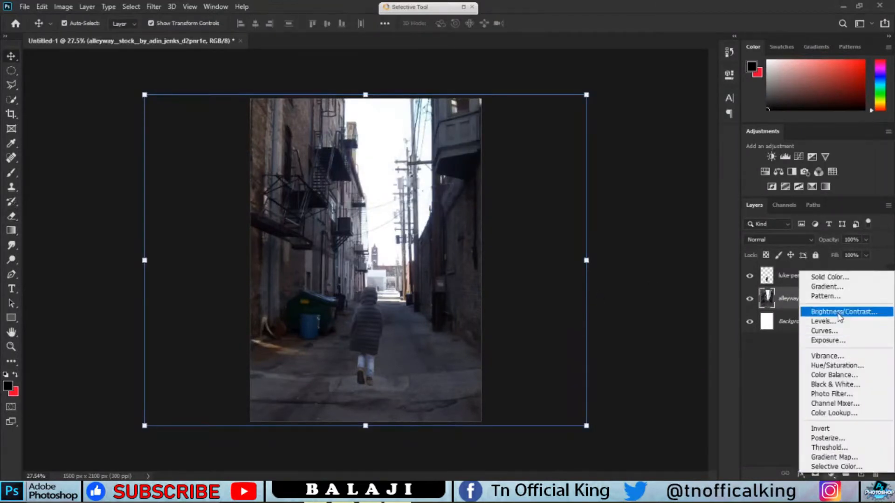
left_click(816, 310)
left_click_drag(633, 139, 567, 138)
left_click_drag(633, 161, 577, 162)
mouse_move(639, 163)
left_mouse_down()
mouse_move(650, 166)
mouse_move(640, 162)
left_mouse_up()
left_click(698, 71)
left_click(806, 329)
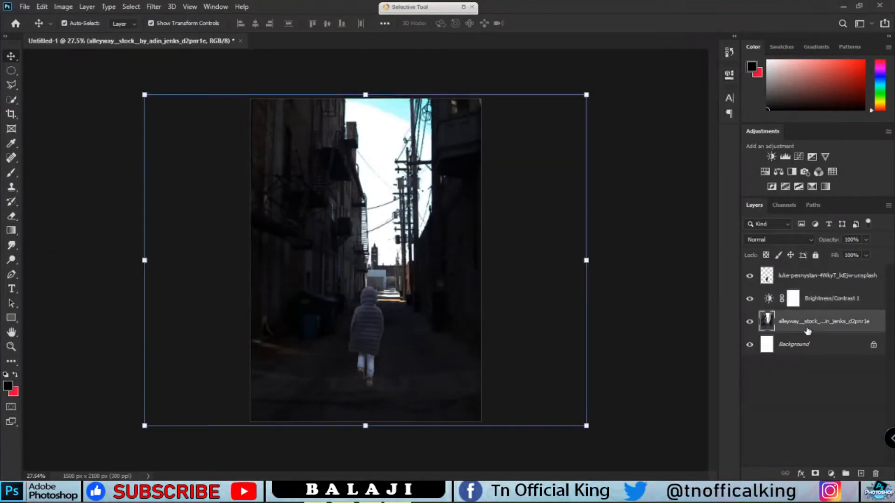
Select the alley's bright sky with Color Range and delete it from the alleyway layer
key("w")
left_click(769, 301)
left_click(750, 298)
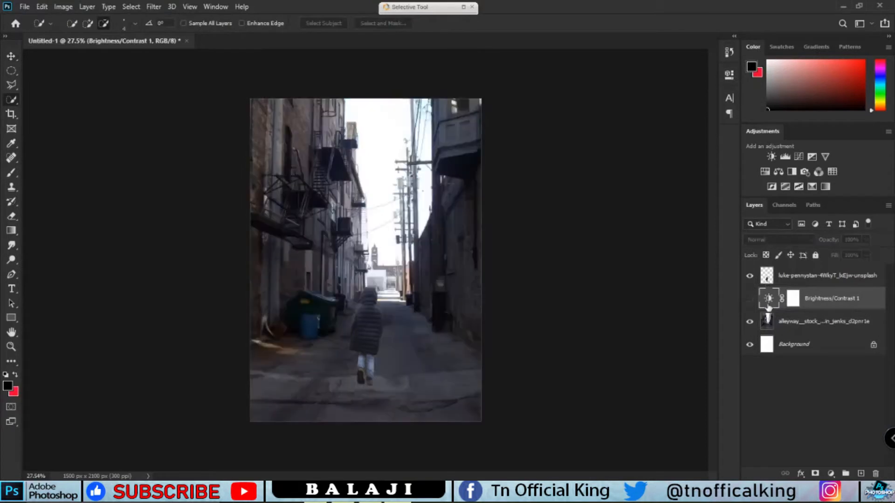
left_click(811, 325)
left_click(130, 7)
left_click(159, 115)
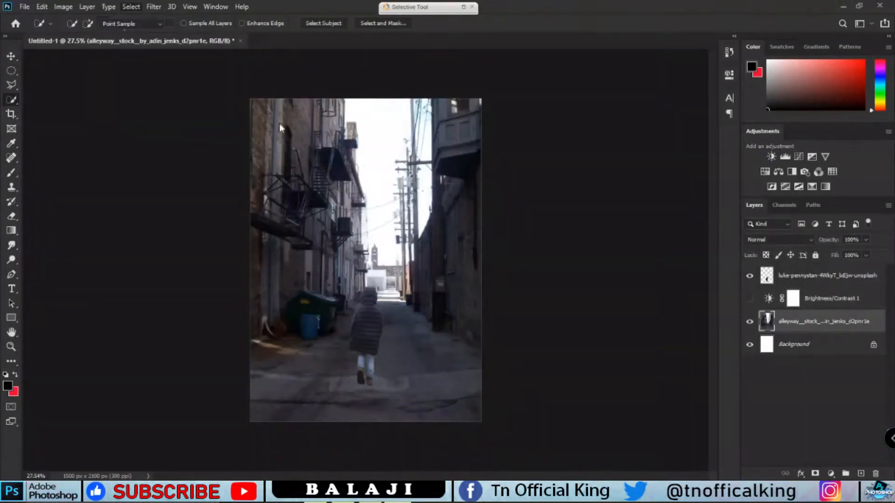
left_click(385, 138)
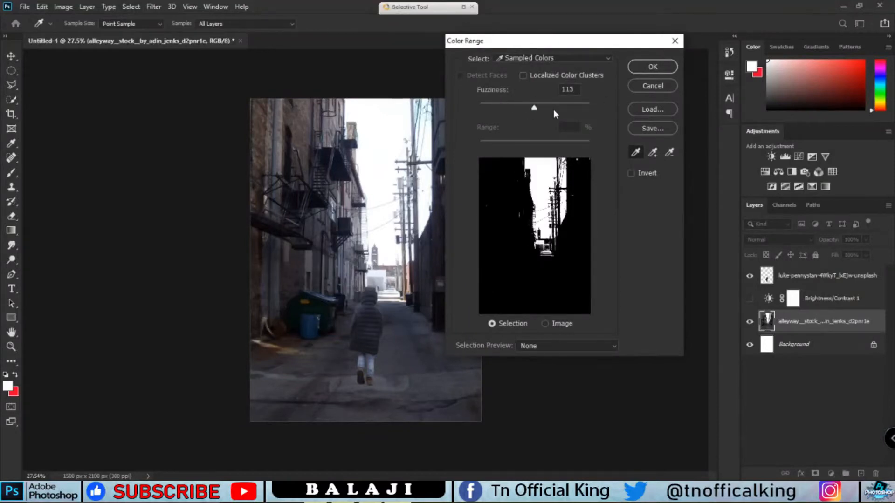
left_click(653, 66)
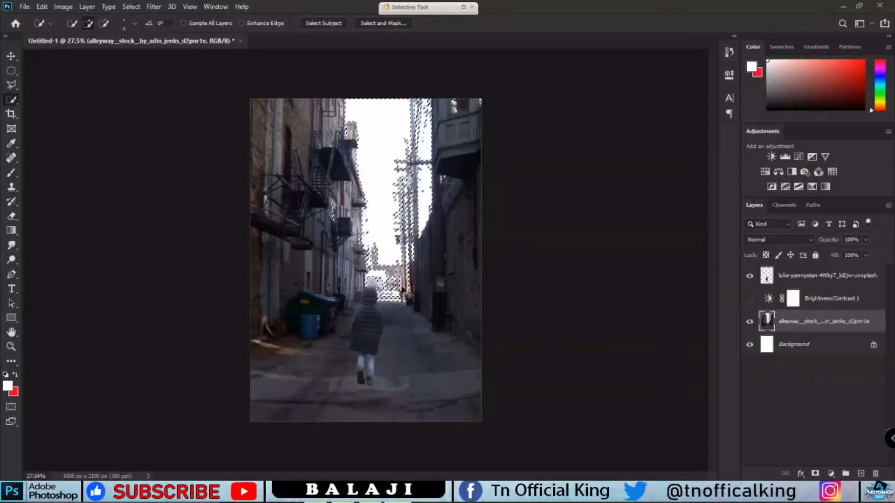
key("ctrl+d")
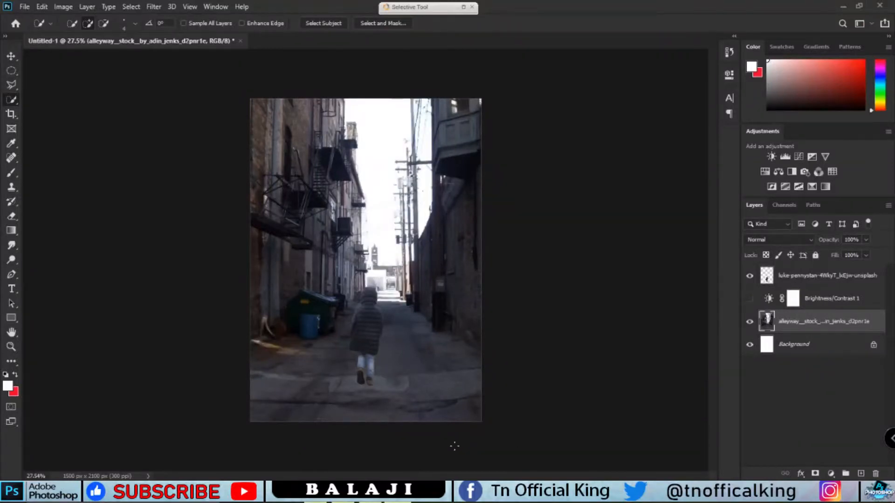
Place the city-sky-clouds-rain-105015 image and move its layer below the alleyway layer
key("alt+Tab")
left_click_drag(674, 243, 274, 243)
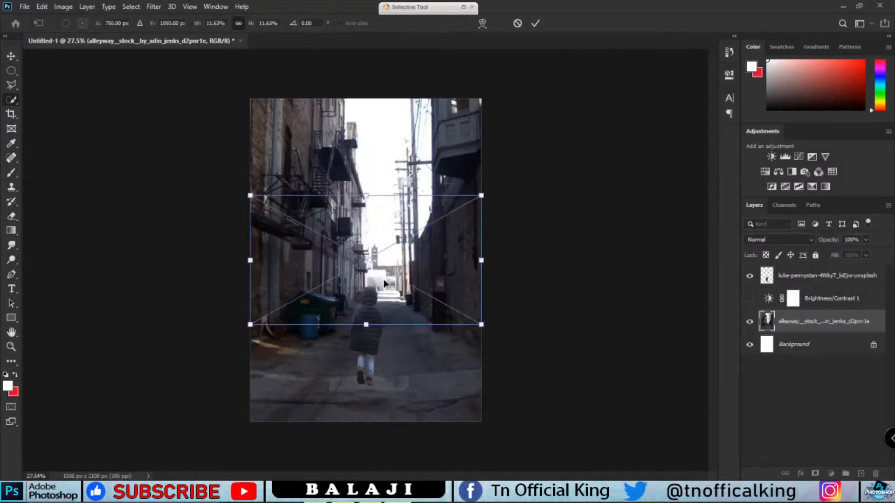
left_click(536, 23)
key("w")
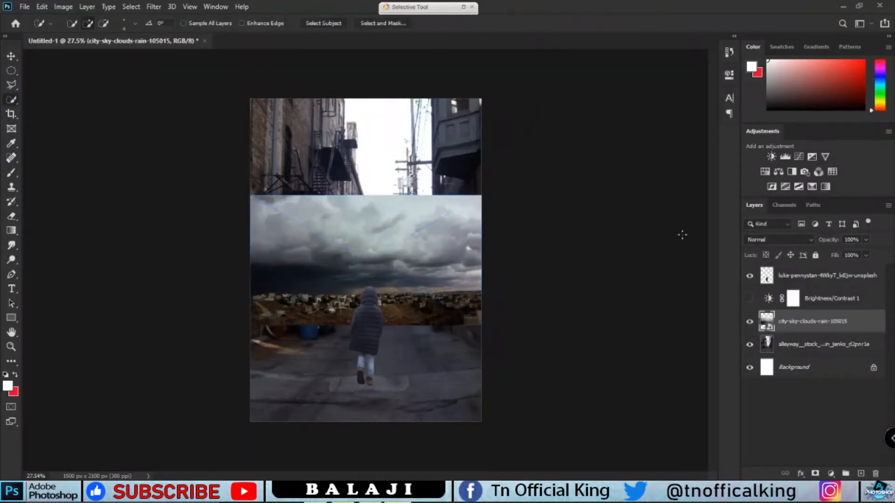
left_click_drag(822, 331, 820, 363)
Move and enlarge the cloudy sky image so it fills the alley's sky
key("e")
left_click(441, 214)
left_click(430, 193)
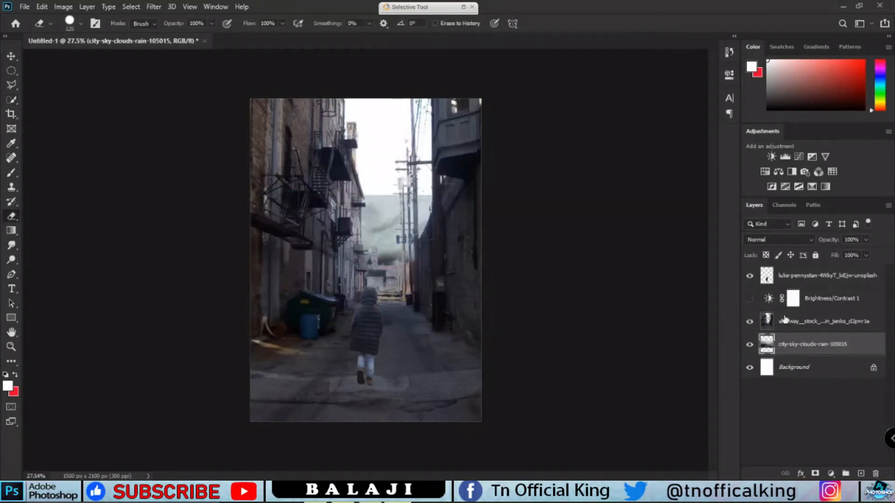
key("v")
left_click_drag(377, 225, 378, 153)
left_click_drag(558, 54, 583, 68)
left_click_drag(461, 159, 473, 149)
left_click(554, 23)
scroll(416, 295, "up", 1)
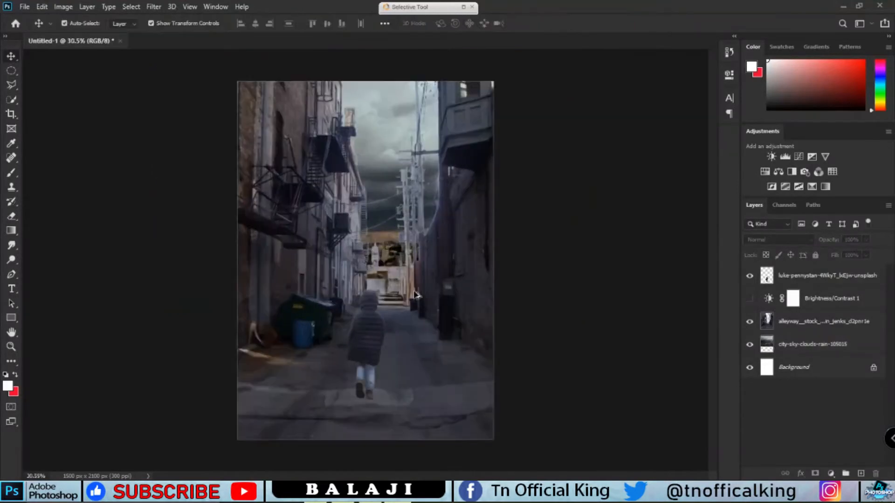
Show the Brightness/Contrast adjustment again and nudge the child slightly lower
left_click(750, 298)
scroll(410, 254, "up", 1)
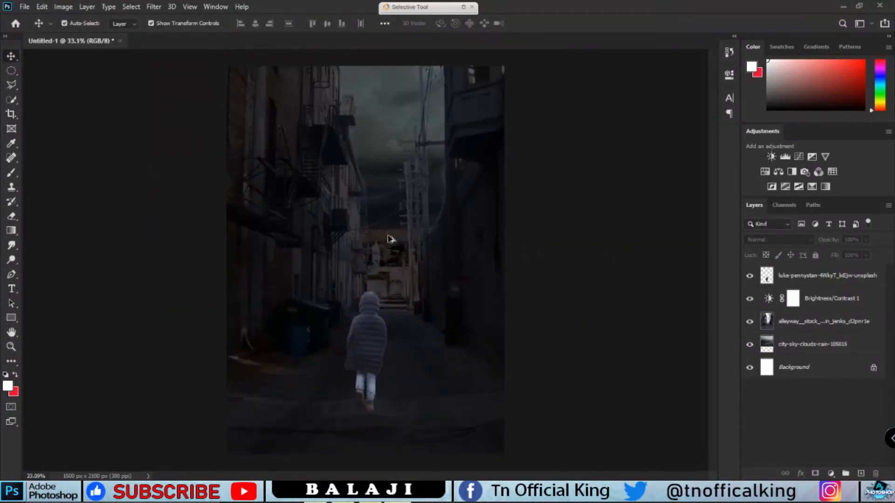
left_click(366, 354)
left_click_drag(366, 354, 366, 363)
Set the adjustment's brightness to -119 and contrast to 21
double_click(769, 298)
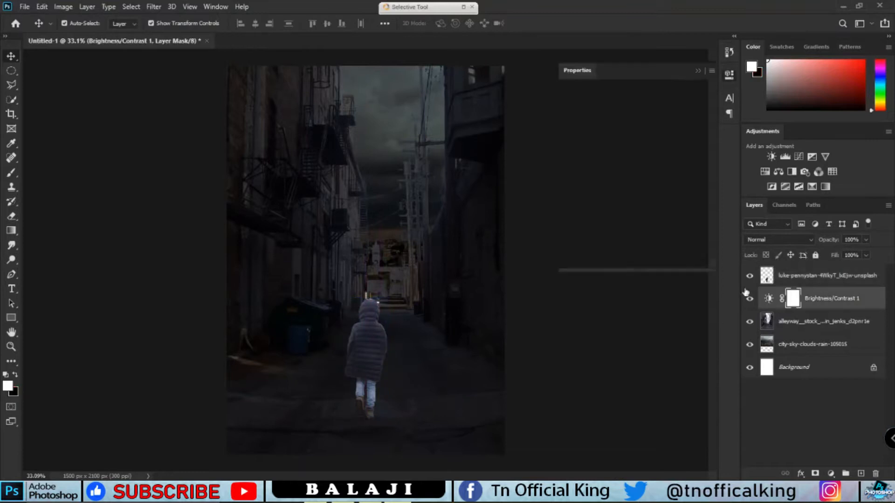
left_click_drag(572, 140, 647, 162)
left_click_drag(578, 143, 581, 139)
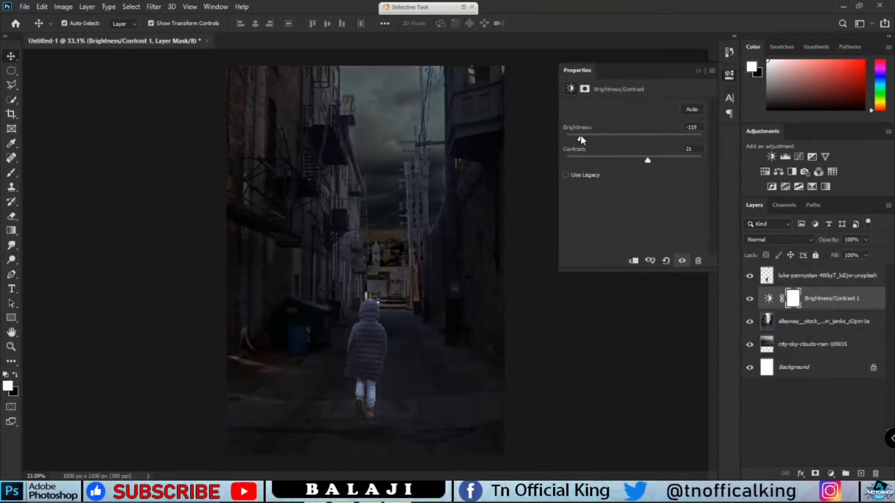
left_click(698, 72)
Place the Siren_head image into the document and clip the Brightness/Contrast adjustment to the alley layer
scroll(406, 157, "down", 1)
left_click(388, 493)
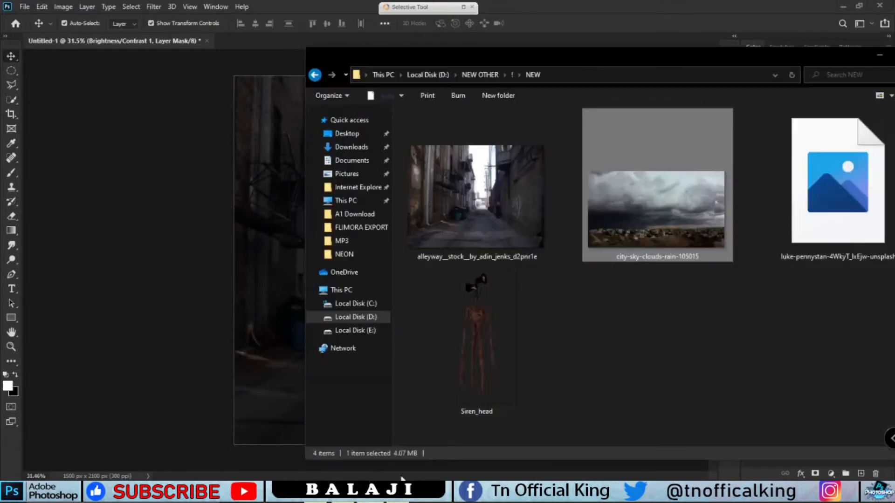
left_click_drag(572, 55, 751, 57)
left_click_drag(651, 321, 413, 178)
key("Return")
left_click_drag(816, 301, 839, 301)
left_click(783, 309, "alt")
left_click(792, 344)
Scale up the Siren_head figure and position it towering at the far end of the alley
left_click_drag(383, 233, 388, 181)
key("ctrl+t")
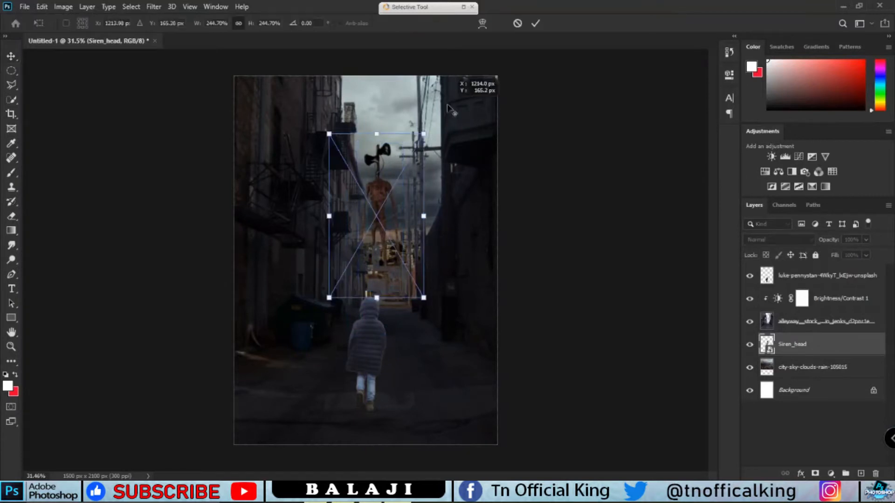
left_click_drag(423, 134, 405, 155)
left_click_drag(334, 298, 407, 175)
left_click_drag(311, 301, 353, 242)
left_click_drag(414, 114, 397, 159)
left_click_drag(444, 97, 434, 102)
left_click_drag(416, 133, 452, 95)
left_click_drag(308, 343, 329, 295)
left_click_drag(397, 199, 392, 198)
left_click(536, 24)
left_click(537, 93)
scroll(382, 268, "down", 4)
scroll(382, 269, "up", 6)
scroll(461, 317, "down", 2)
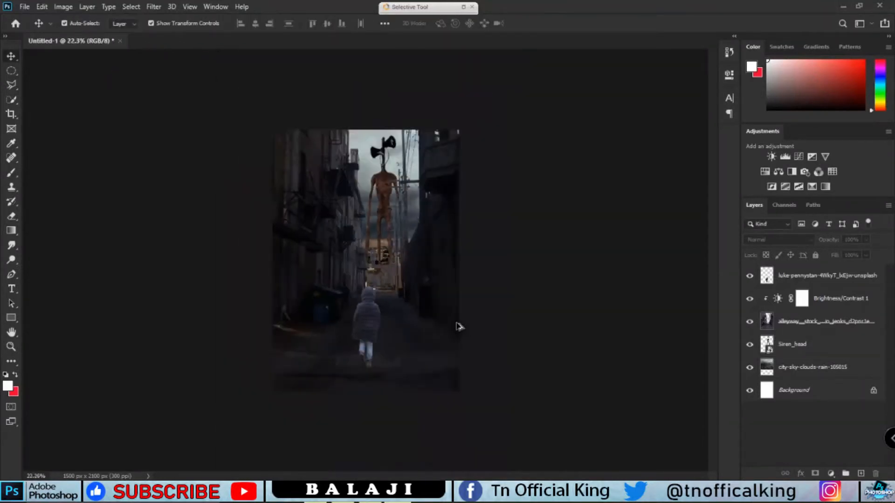
scroll(458, 326, "up", 1)
left_click(388, 317)
left_click(397, 168)
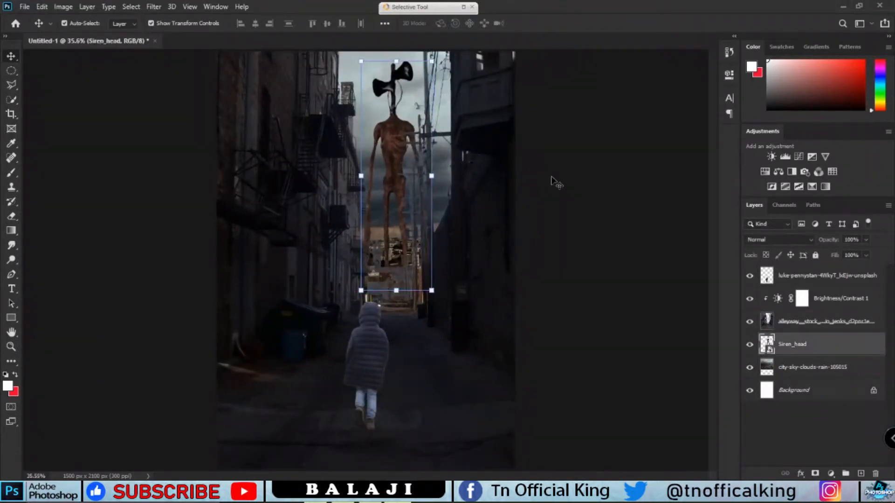
scroll(464, 225, "down", 2)
scroll(464, 225, "up", 2)
Add a Brightness/Contrast adjustment with brightness -150 and contrast -23, placing it beneath Siren_head over the sky layer
left_click(787, 367)
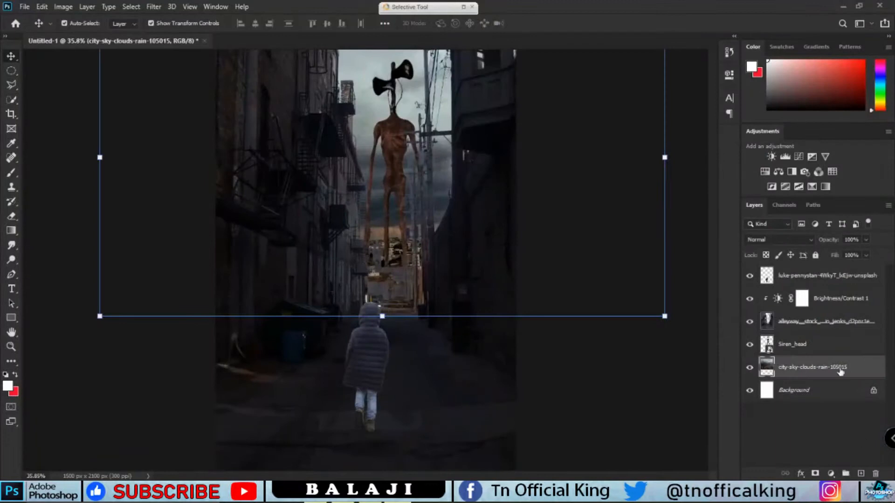
left_click(835, 348)
left_click(831, 473)
left_click(839, 309)
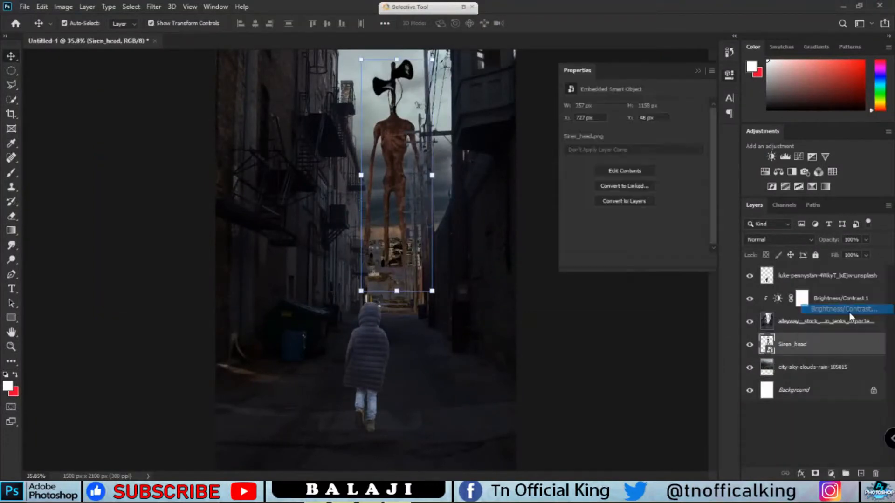
left_click_drag(636, 140, 538, 141)
left_click_drag(633, 160, 603, 163)
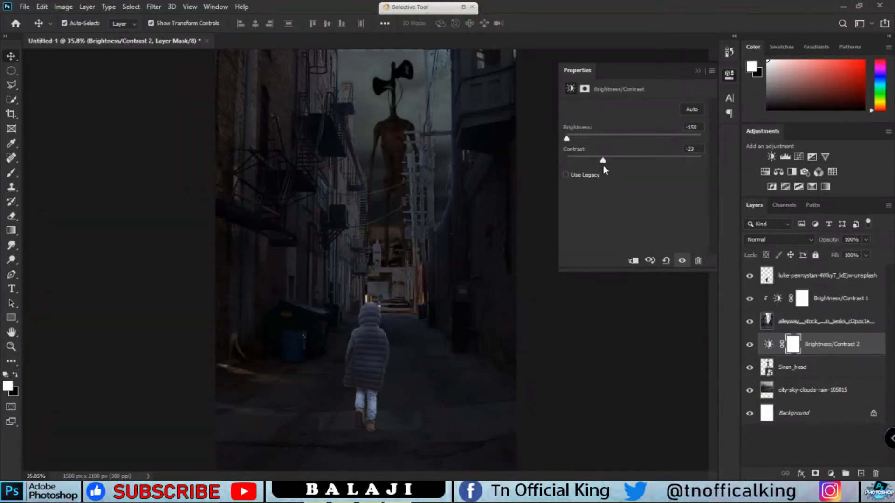
left_click(699, 73)
left_click_drag(834, 346, 809, 376)
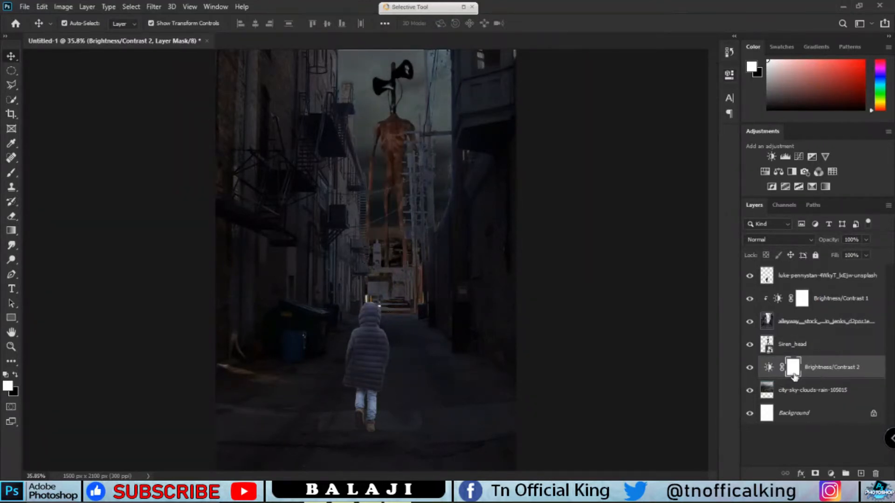
Add a Levels adjustment clipped to the Siren_head layer with input levels 0, 0.60 and 196
left_click(828, 349)
left_click(830, 473)
left_click(821, 326)
left_click_drag(642, 188, 678, 190)
left_click(797, 354, "alt")
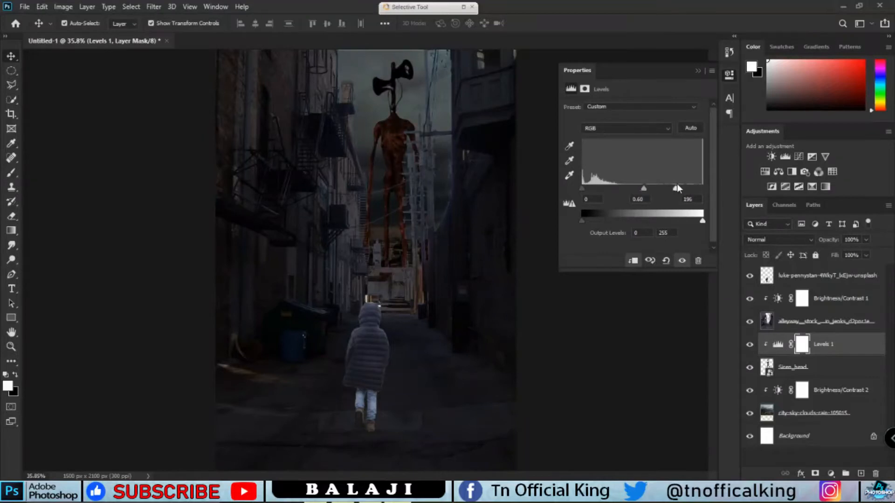
left_click_drag(587, 186, 542, 181)
left_click(697, 71)
Create a new layer above Siren_head and paint a large soft gray #646464 spot over the alley's far end
scroll(425, 261, "down", 5)
scroll(397, 329, "up", 12)
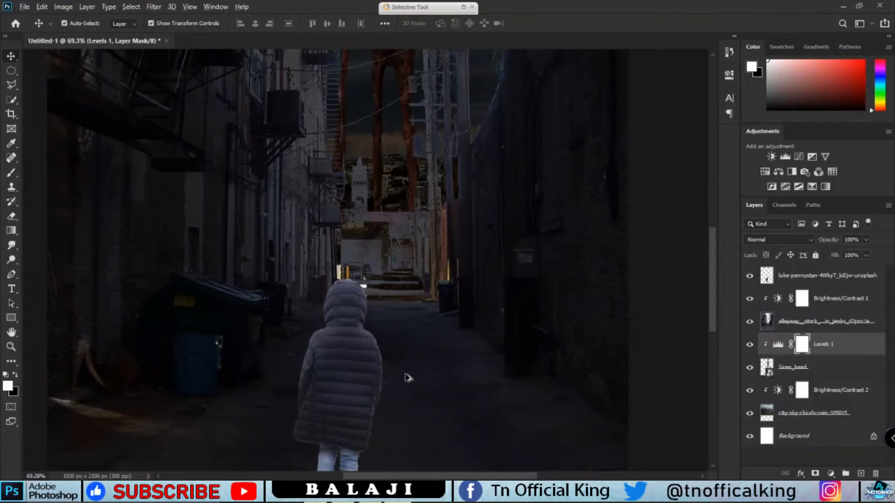
scroll(414, 394, "down", 5)
scroll(414, 395, "up", 2)
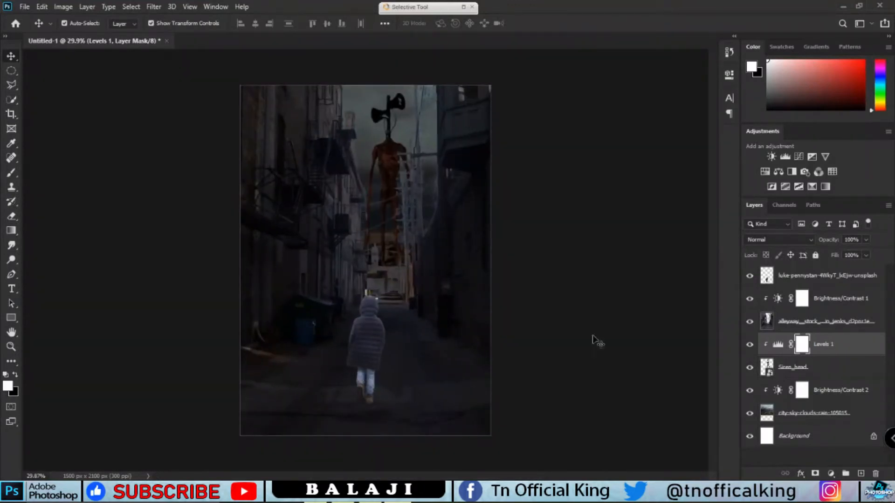
left_click(829, 278)
left_click(816, 371)
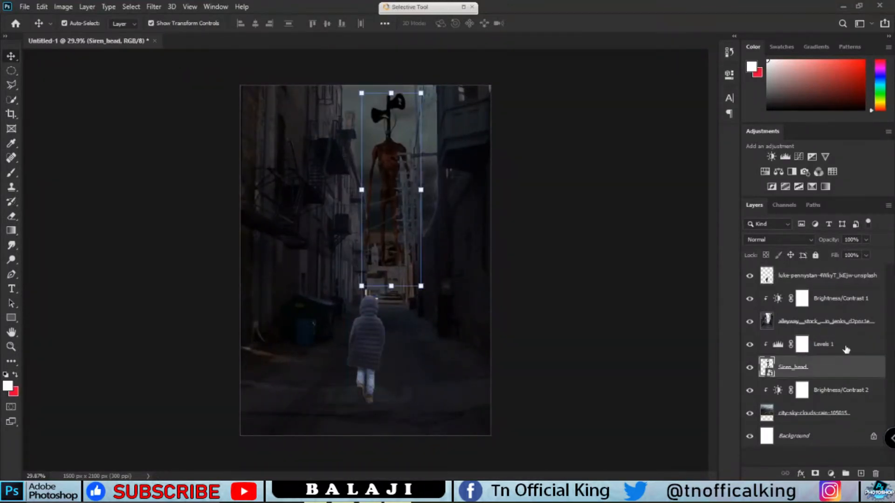
key("ctrl+shift+alt+n")
key("b")
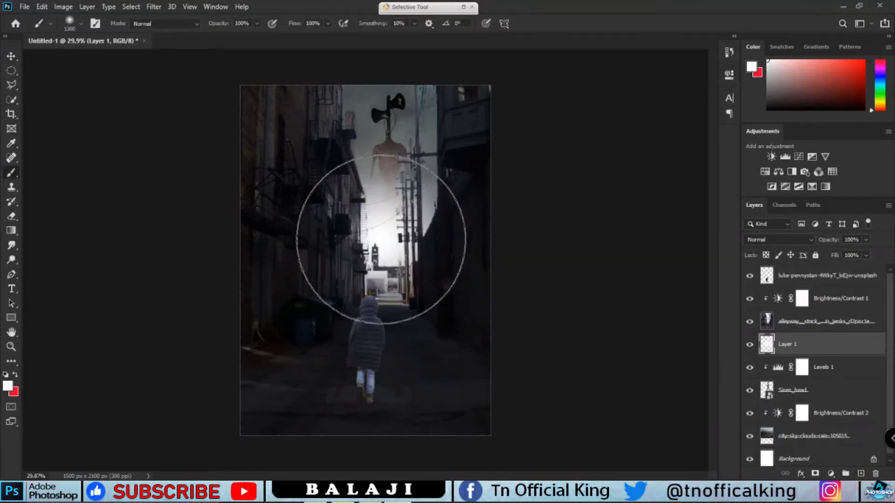
left_click(7, 385)
left_click(304, 208)
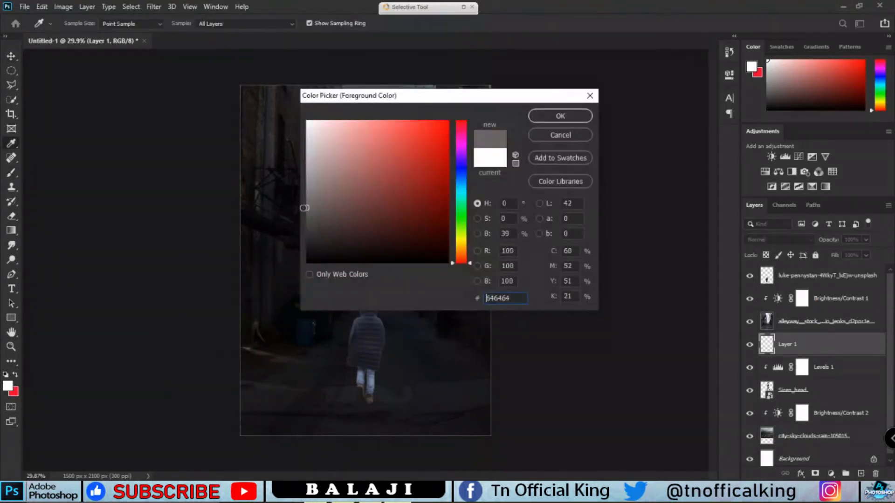
left_click(545, 117)
left_click(385, 199)
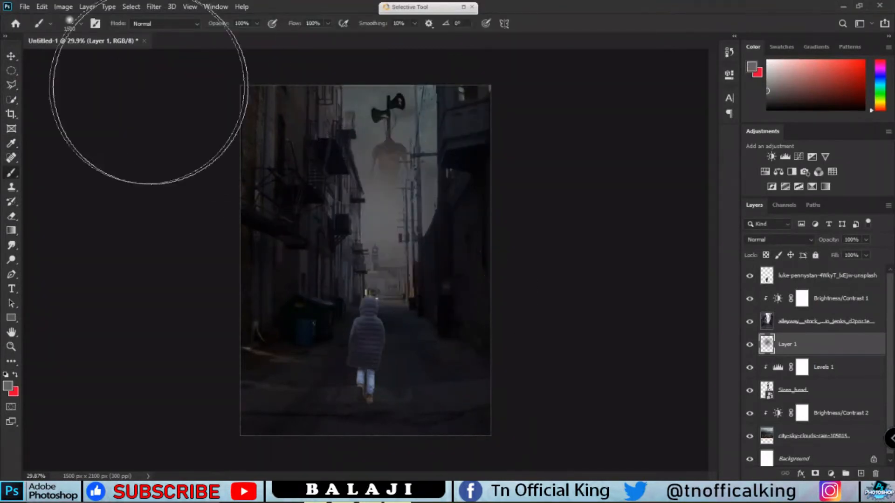
Set the gray glow layer's blend mode to Screen and scale it to about 96% over the alley's end
left_click(770, 241)
left_click(764, 294)
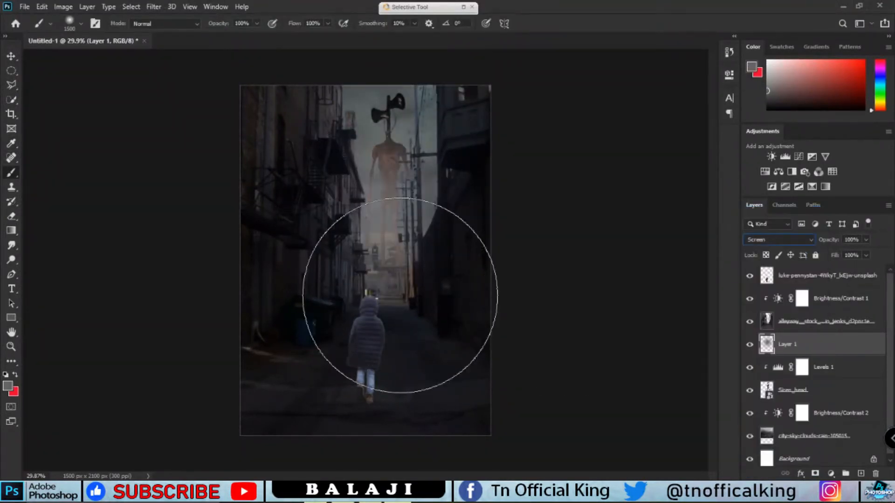
key("v")
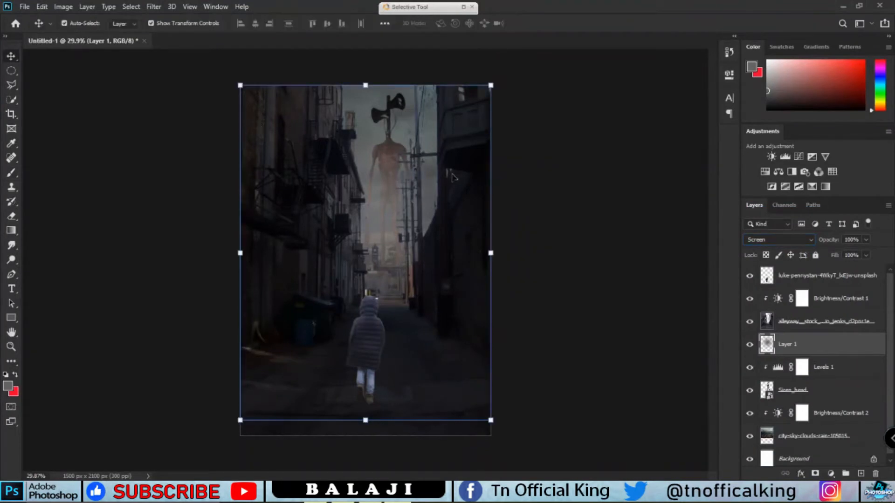
mouse_move(445, 129)
left_mouse_down()
mouse_move(435, 157)
mouse_move(448, 144)
left_mouse_up()
left_click_drag(376, 200, 395, 150)
left_click_drag(467, 93, 519, 65)
mouse_move(397, 171)
left_mouse_down()
mouse_move(382, 195)
mouse_move(391, 182)
left_mouse_up()
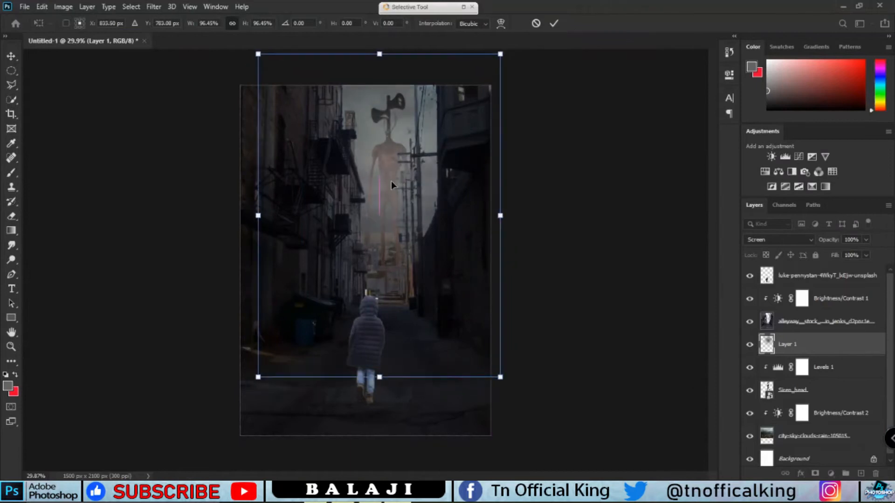
left_click(554, 24)
Raise the contrast of the alley's Brightness/Contrast adjustment to 54
double_click(778, 299)
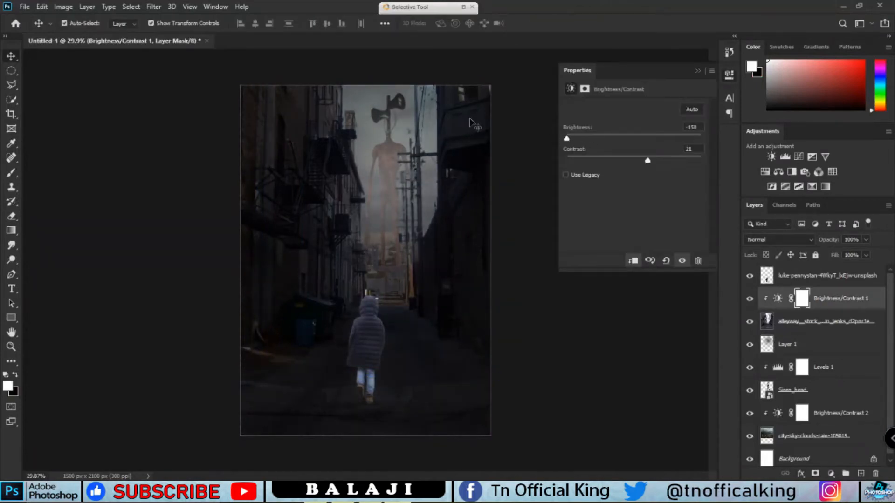
left_click_drag(686, 164, 688, 164)
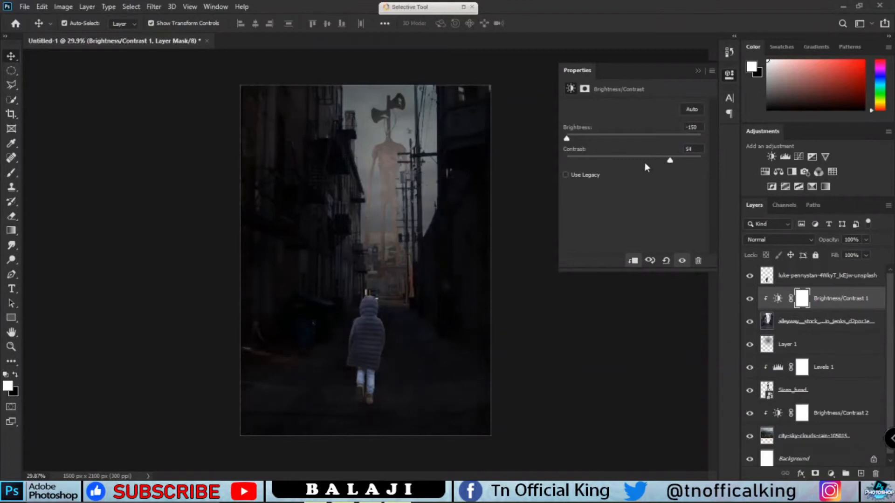
left_click(697, 71)
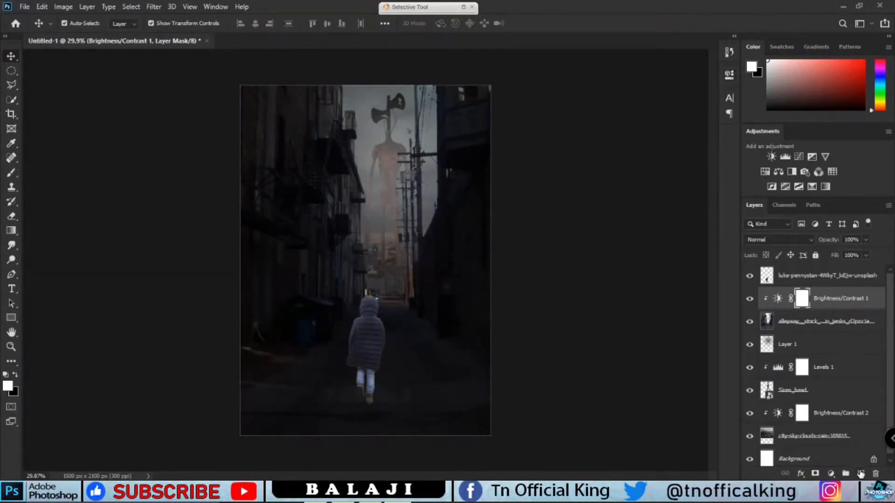
Add a clipped Brightness/Contrast adjustment to the alley with brightness -97 and contrast 38, and invert its mask
left_click(831, 473)
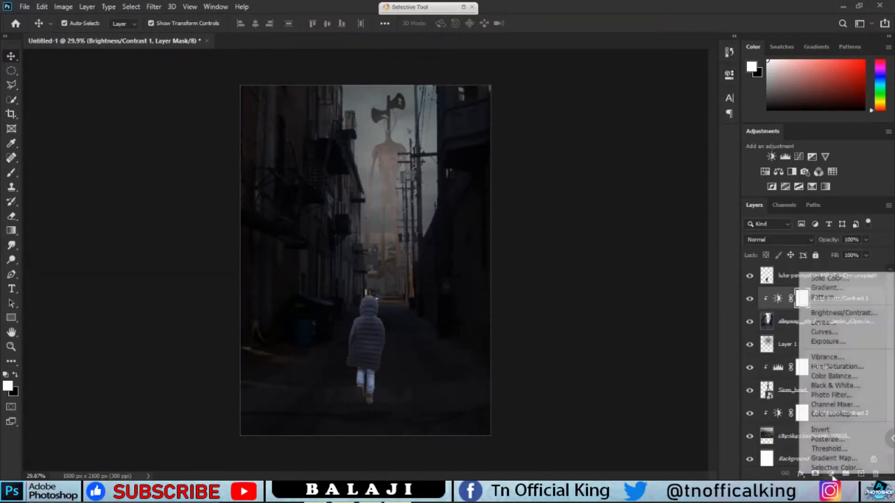
left_click(839, 317)
left_click_drag(634, 139, 590, 139)
left_click(798, 309, "alt")
left_click_drag(633, 160, 689, 160)
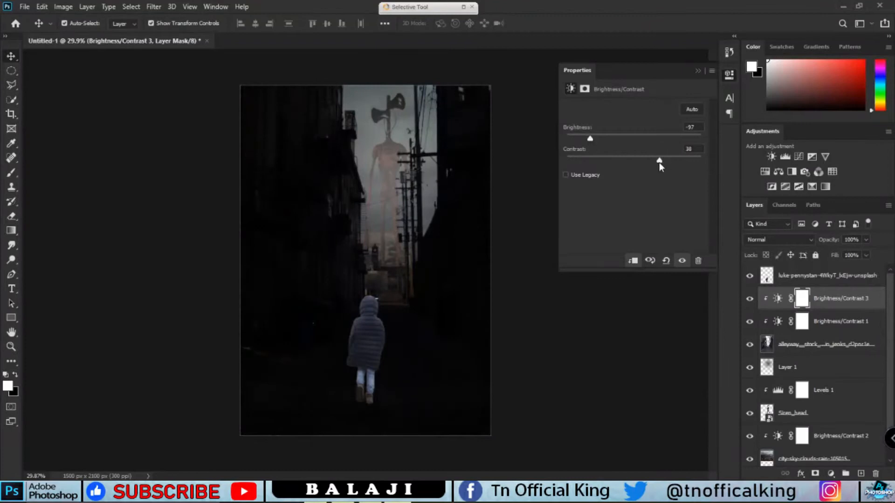
left_click(697, 70)
key("ctrl+i")
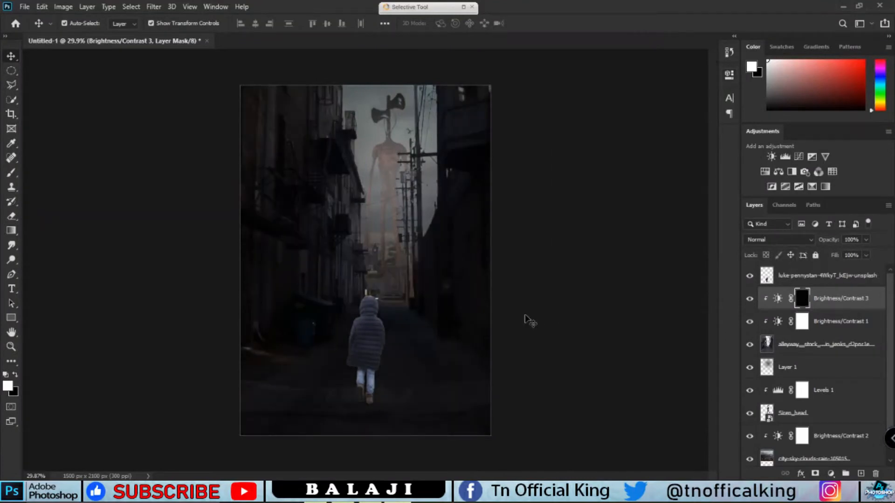
Paint white on the new adjustment's mask over the alley walls and edges to darken them
key("b")
mouse_move(469, 190)
left_mouse_down()
mouse_move(468, 425)
mouse_move(254, 93)
mouse_move(194, 256)
mouse_move(525, 216)
mouse_move(470, 100)
mouse_move(274, 159)
left_mouse_up()
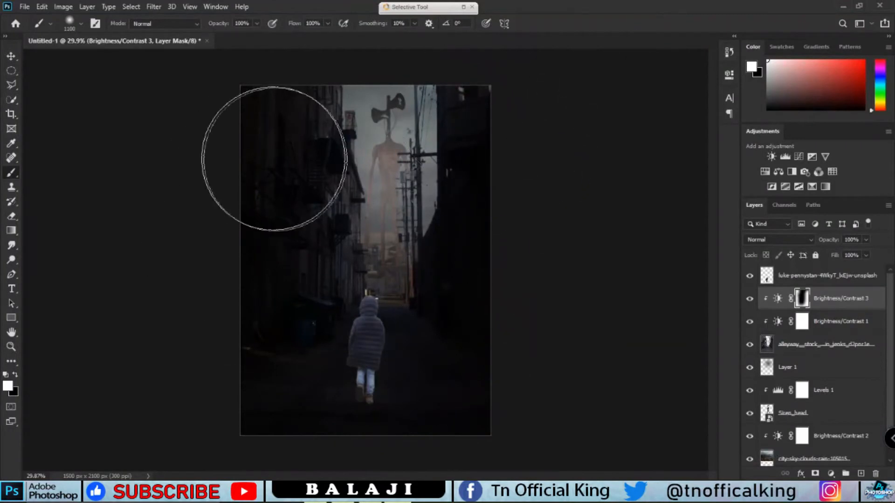
key("x")
mouse_move(419, 179)
left_mouse_down()
mouse_move(400, 279)
mouse_move(371, 315)
mouse_move(390, 398)
left_mouse_up()
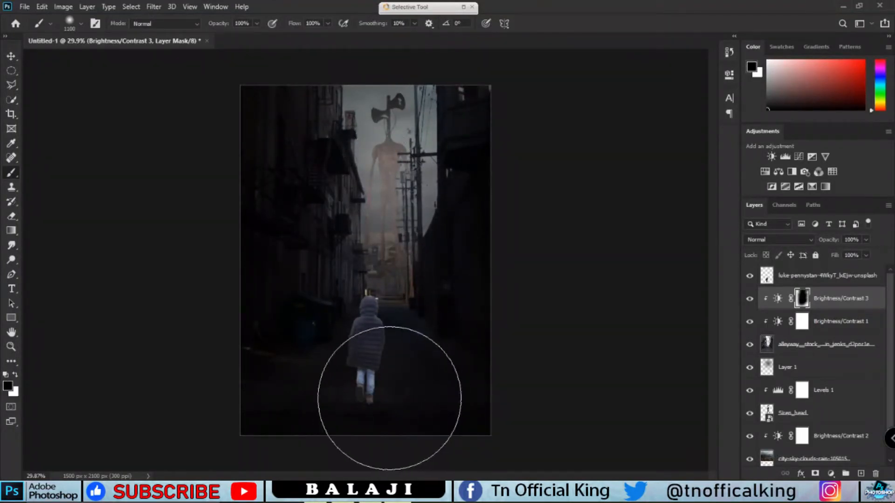
key("x")
scroll(398, 348, "down", 3)
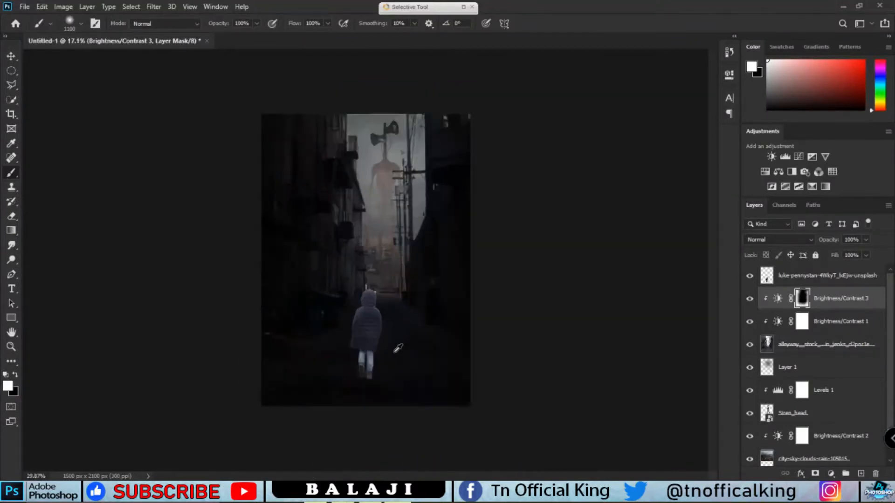
scroll(398, 349, "up", 5)
Raise the contrast of the sky's Brightness/Contrast adjustment to 100
left_click(810, 281)
scroll(474, 289, "down", 3)
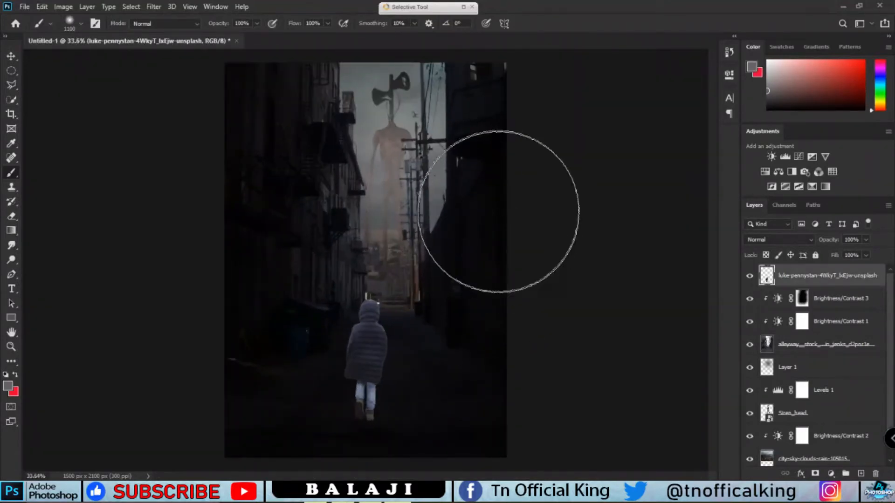
scroll(802, 435, "down", 2)
left_click_drag(605, 159, 720, 161)
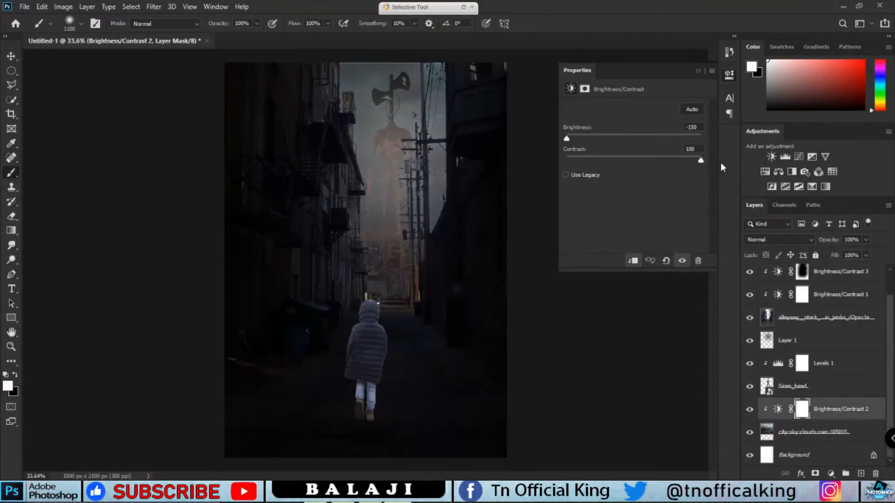
left_click(696, 71)
Set the glow layer's opacity to 51% and nudge it slightly left
key("v")
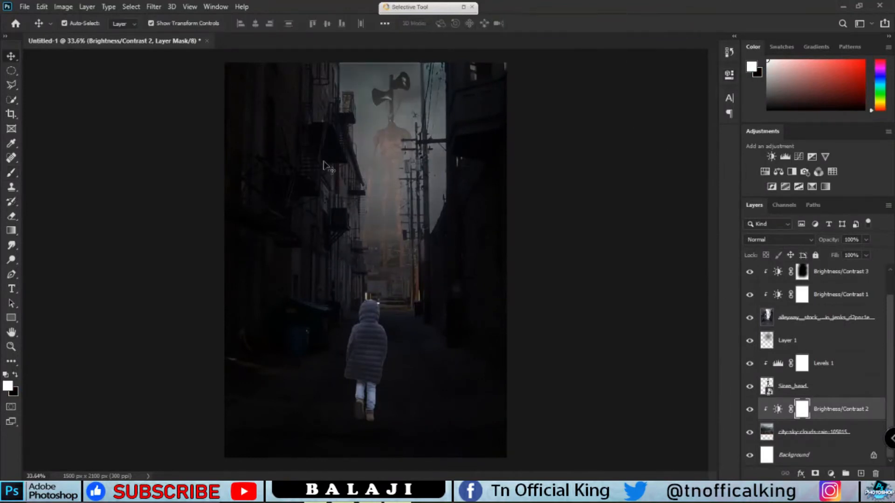
left_click(787, 434)
left_click(620, 370)
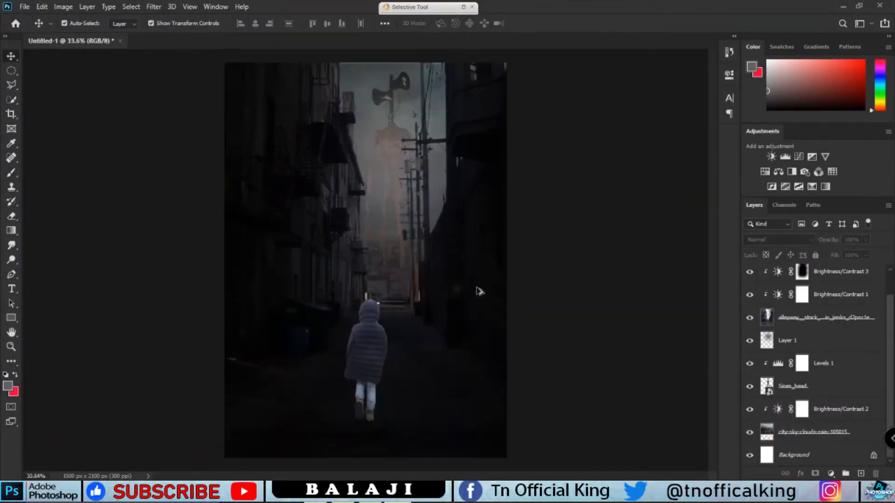
left_click(820, 342)
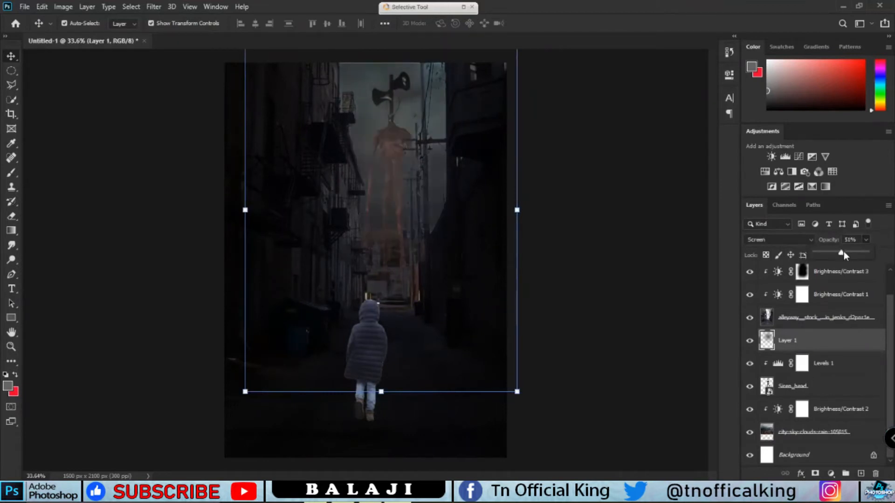
left_click(408, 149)
left_click_drag(402, 145, 391, 144)
left_click(583, 201)
scroll(418, 315, "up", 1)
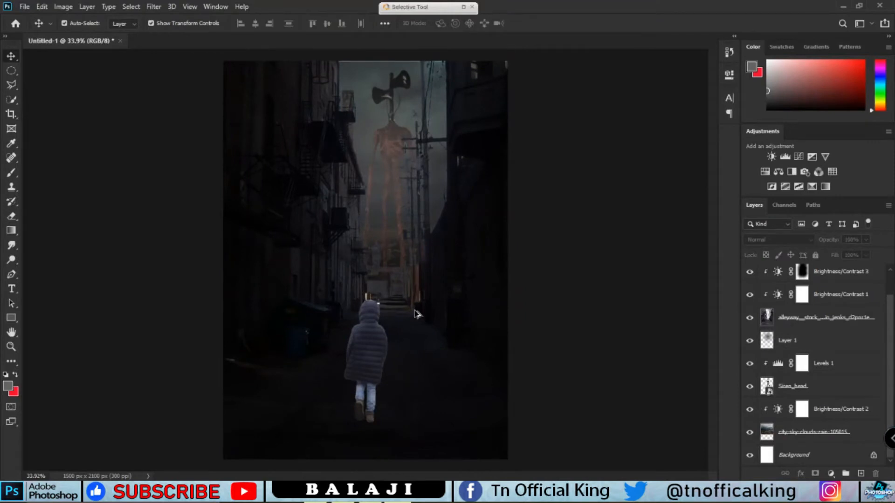
Add a Brightness/Contrast adjustment clipped to the child layer with brightness -150 and contrast 100
left_click(379, 374)
left_click(831, 474)
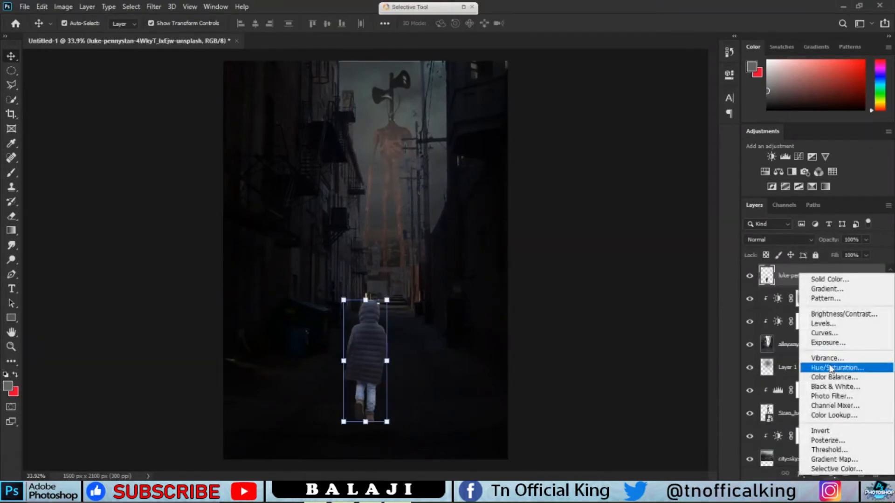
left_click(809, 319)
left_click_drag(633, 138, 534, 145)
left_click(791, 285, "alt")
left_click_drag(642, 162, 628, 161)
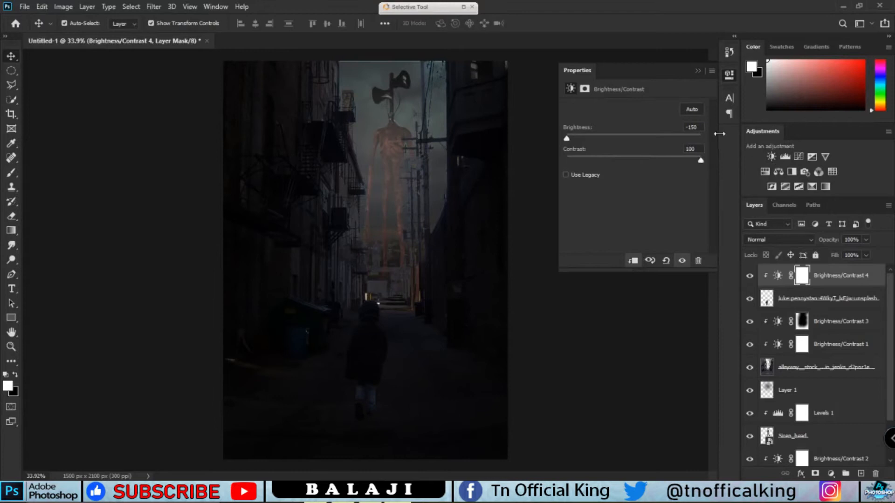
left_click(698, 71)
key("ctrl+i")
scroll(384, 335, "up", 5)
key("ctrl+i")
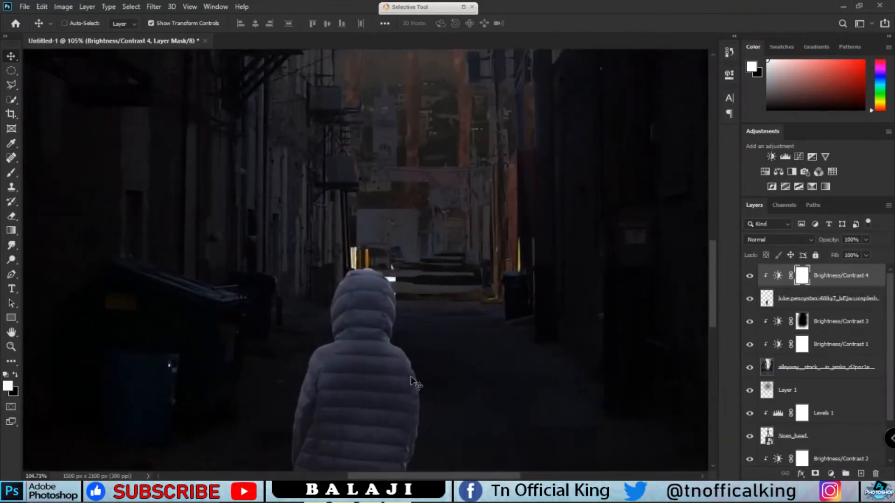
scroll(410, 376, "up", 4)
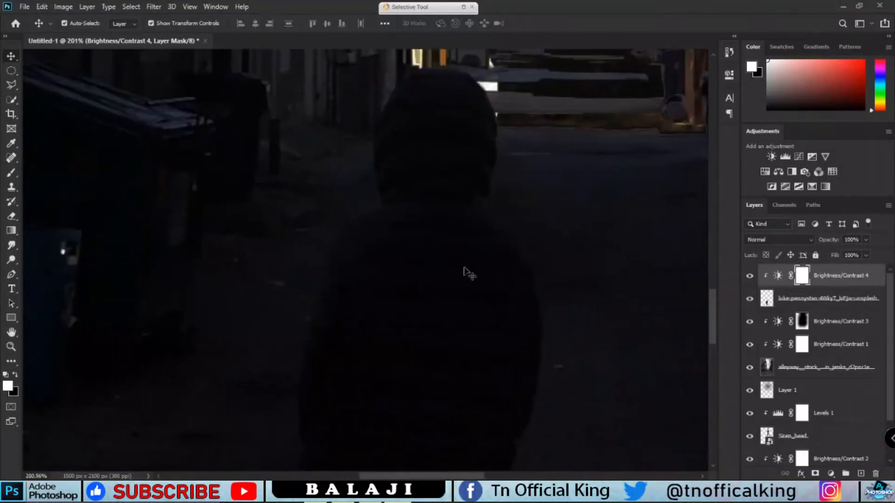
Switch to a black brush and paint on the child's Brightness/Contrast 4 mask over the hood area
key("b")
right_click(340, 197)
key("Return")
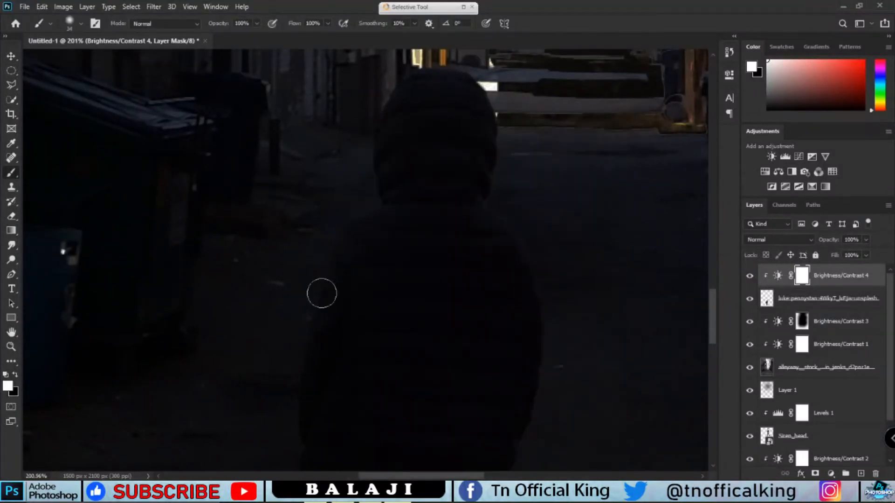
key("x")
left_click_drag(356, 227, 297, 384)
key("ctrl+z")
left_click_drag(409, 168, 387, 282)
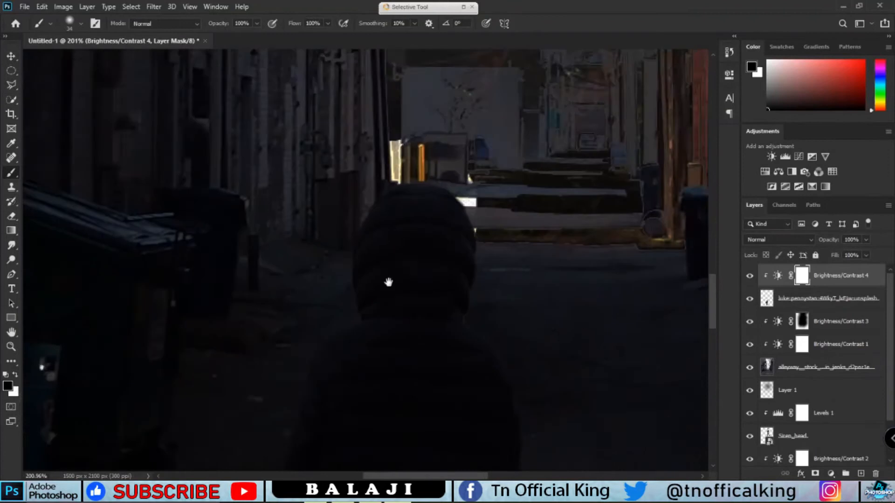
Set the brush to 39% opacity and 29% flow and softly paint the mask along the child's hood, coat and legs
scroll(386, 242, "up", 4)
left_click(257, 24)
left_click_drag(258, 37, 237, 38)
left_click_drag(409, 212, 486, 202)
key("ctrl+z")
left_click(328, 23)
mouse_move(330, 36)
left_mouse_down()
mouse_move(275, 37)
mouse_move(291, 38)
left_mouse_up()
mouse_move(445, 202)
left_mouse_down()
mouse_move(483, 211)
mouse_move(521, 265)
left_mouse_up()
left_click_drag(554, 318, 465, 168)
left_click_drag(440, 211, 476, 318)
scroll(476, 318, "down", 5)
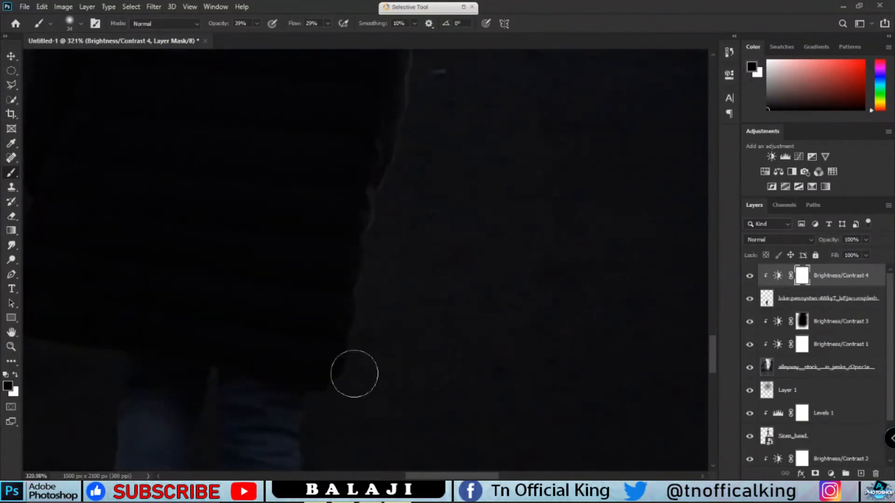
scroll(345, 233, "down", 5)
scroll(325, 394, "down", 3, "alt")
scroll(325, 395, "down", 4, "alt")
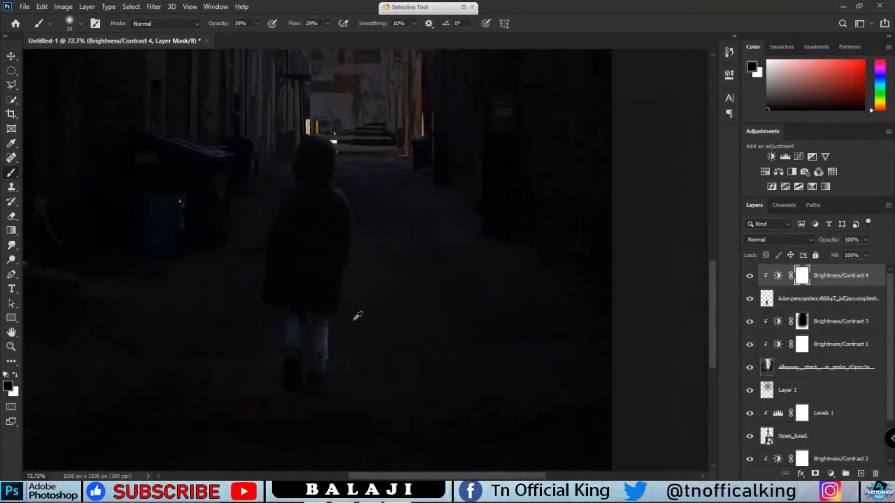
scroll(345, 186, "up", 5, "alt")
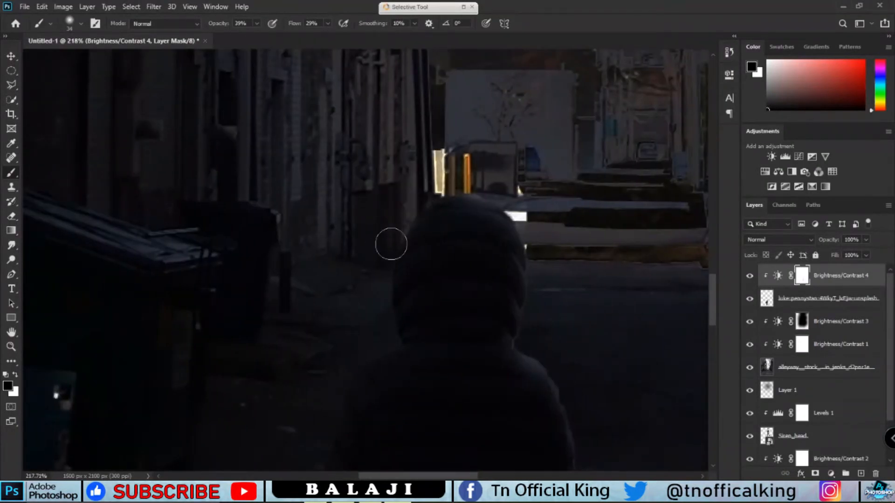
scroll(355, 345, "down", 3)
scroll(350, 320, "down", 2)
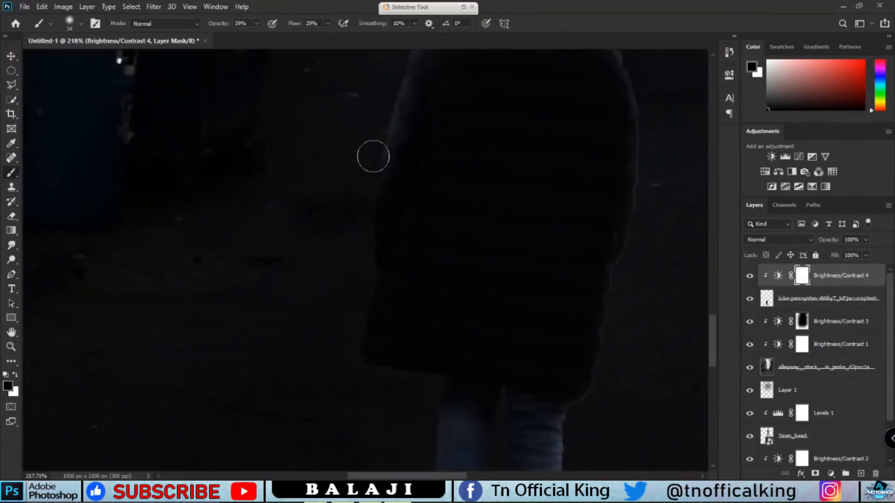
left_click_drag(376, 400, 344, 191)
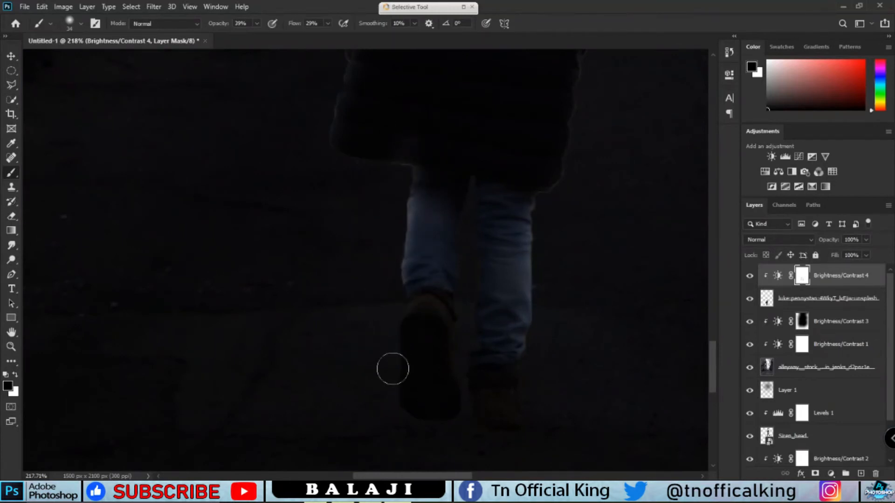
scroll(385, 360, "down", 2, "alt")
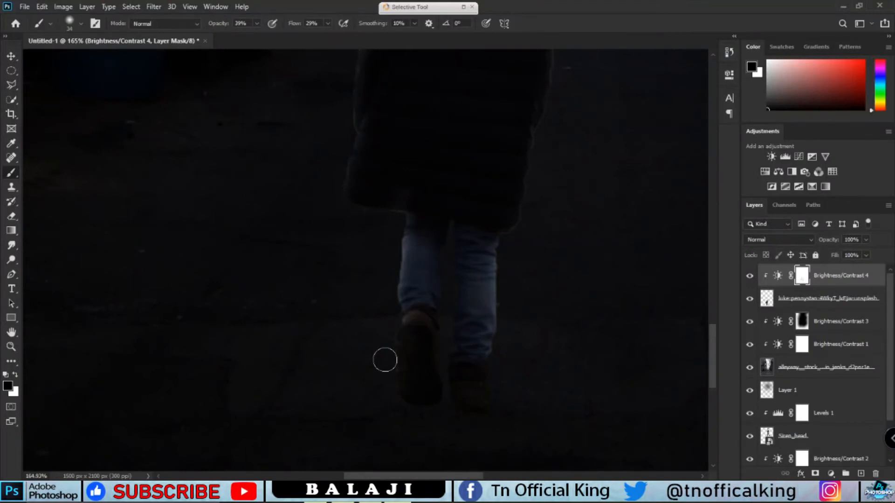
scroll(390, 276, "down", 7)
scroll(393, 189, "up", 7)
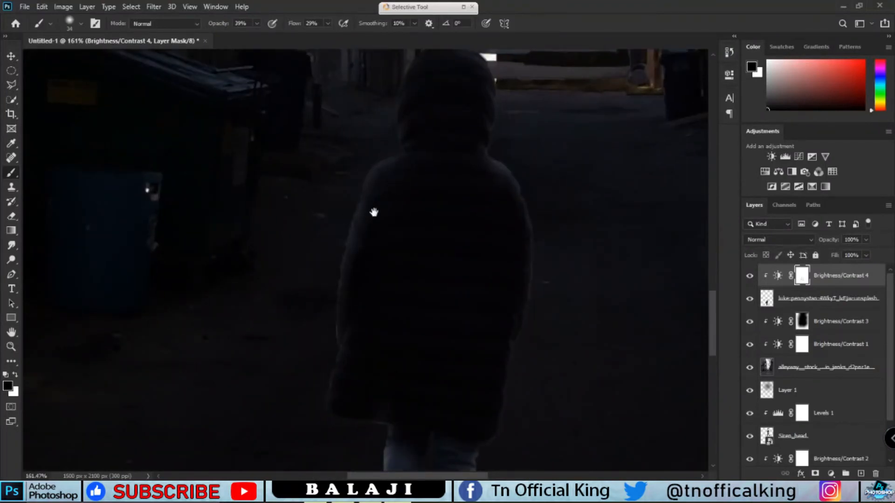
left_click_drag(374, 212, 393, 380)
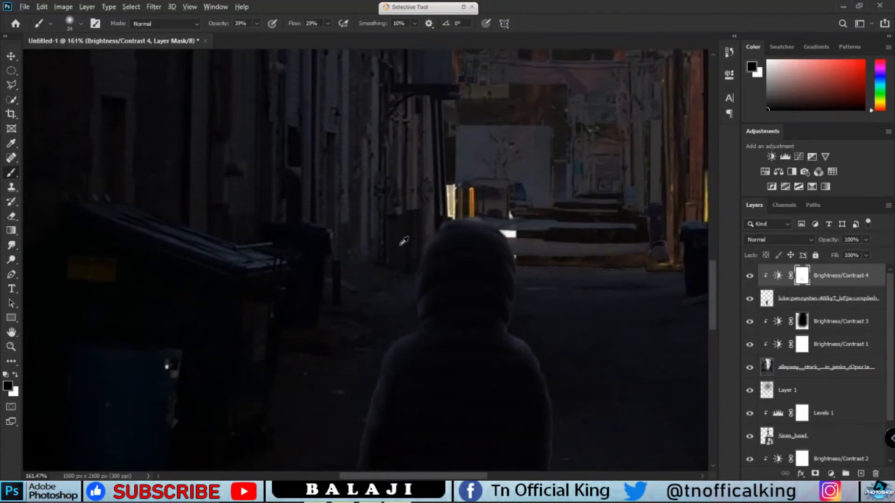
Erase the alley photo at the far end of the alley with a soft 150 px eraser to reveal more of Siren Head
scroll(403, 241, "down", 8)
scroll(419, 326, "up", 4)
scroll(427, 417, "down", 1)
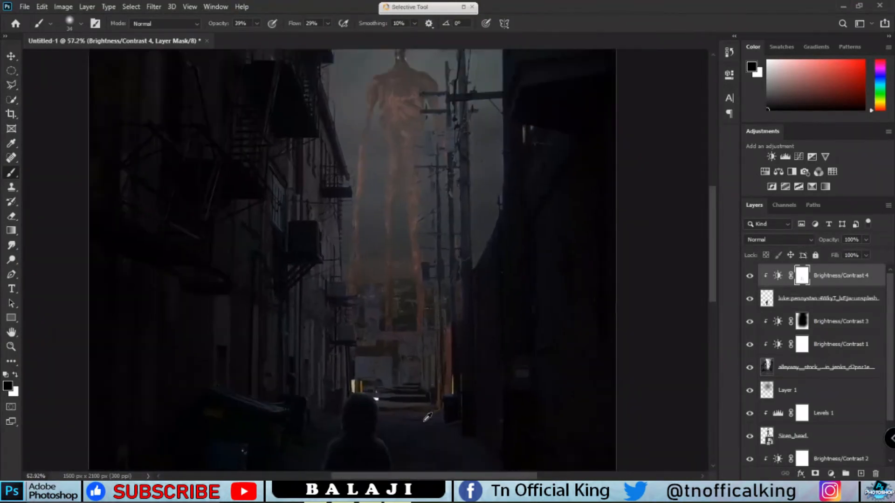
scroll(428, 414, "down", 3)
scroll(429, 411, "up", 2)
left_click(746, 375)
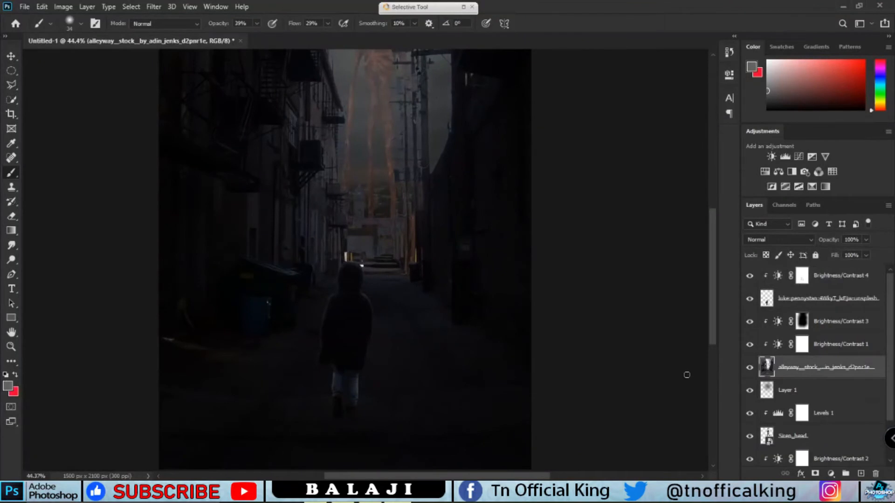
key("e")
right_click(402, 227)
left_click(457, 249)
mouse_move(347, 170)
left_mouse_down()
mouse_move(374, 257)
mouse_move(410, 186)
mouse_move(386, 233)
mouse_move(394, 234)
mouse_move(357, 258)
mouse_move(386, 264)
mouse_move(360, 242)
mouse_move(370, 253)
mouse_move(372, 232)
left_mouse_up()
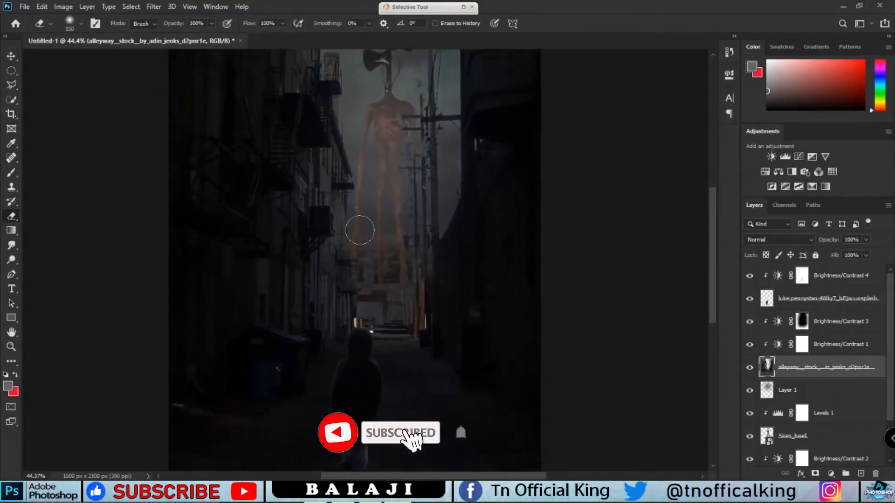
mouse_move(359, 230)
left_mouse_down()
mouse_move(362, 279)
mouse_move(365, 242)
mouse_move(365, 276)
mouse_move(408, 296)
mouse_move(399, 318)
mouse_move(364, 304)
mouse_move(402, 279)
left_mouse_up()
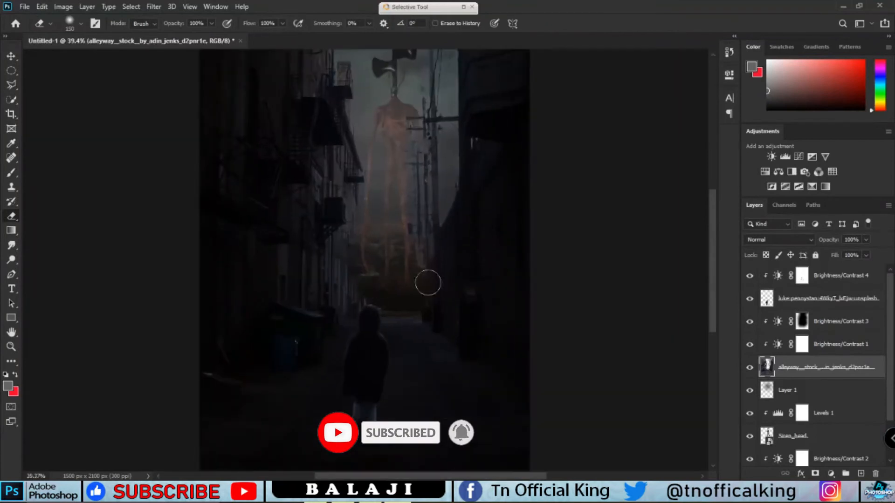
Reposition the screen-mode Layer 1 upward and lower its opacity to 30%
key("v")
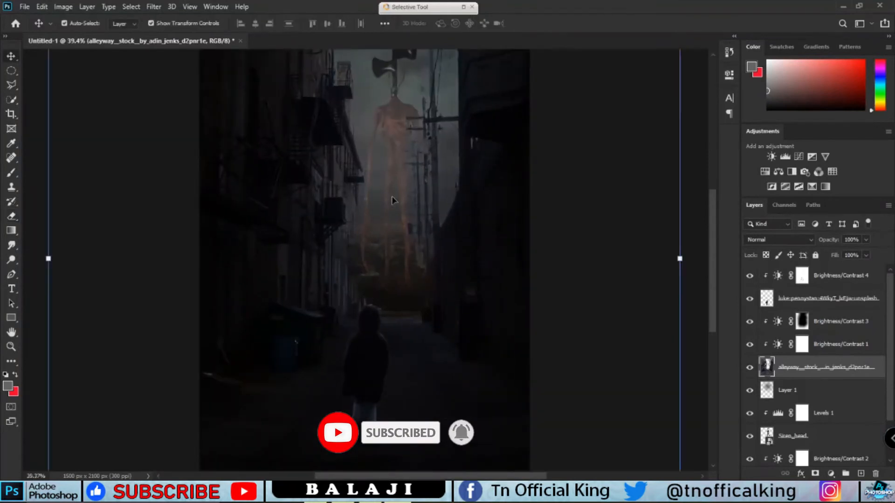
left_click(410, 201)
left_click_drag(395, 202, 406, 181)
left_click_drag(827, 399, 788, 394)
key("ctrl+z")
left_click_drag(791, 428, 798, 384)
left_click_drag(396, 142, 385, 193)
scroll(385, 193, "down", 3)
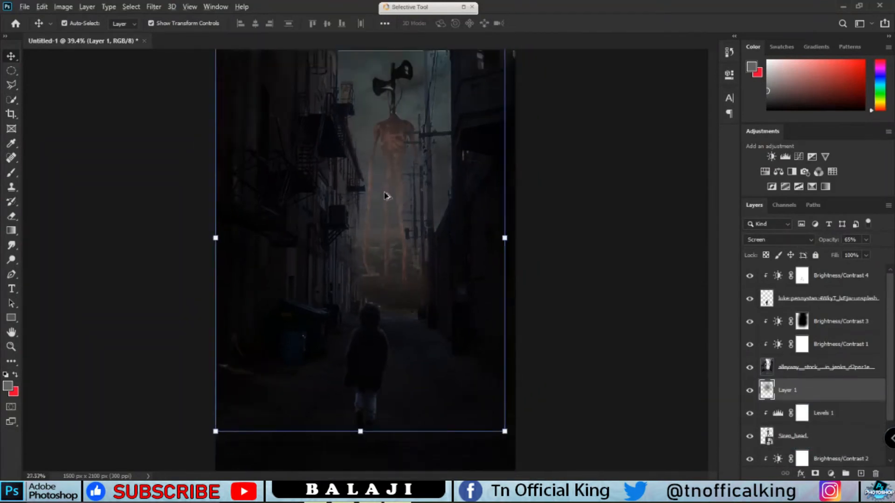
scroll(385, 193, "down", 2)
left_click_drag(361, 77, 376, 12)
left_click_drag(371, 190, 376, 195)
left_click(555, 24)
left_click(866, 240)
left_click_drag(866, 254, 845, 255)
left_click(878, 253)
left_click(601, 261)
scroll(438, 268, "up", 4)
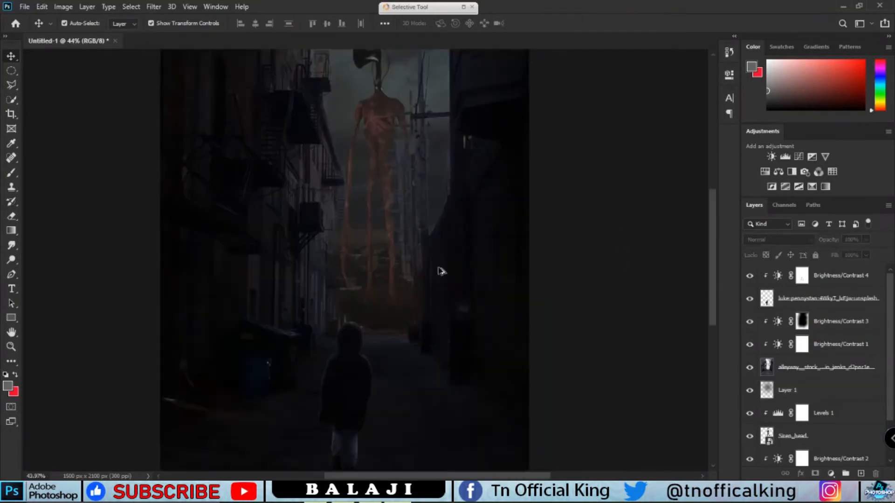
Nudge the child layer slightly upward in the alley
scroll(432, 277, "down", 3)
left_click(364, 369)
left_click_drag(364, 370, 381, 336)
key("ctrl+z")
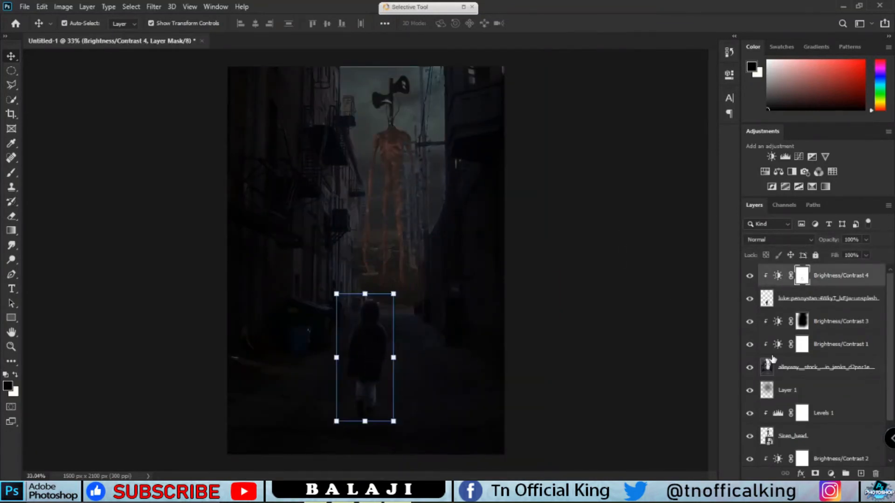
left_click(842, 305, "ctrl")
mouse_move(373, 374)
left_mouse_down()
mouse_move(380, 346)
mouse_move(374, 357)
left_mouse_up()
left_click(573, 370)
Add a new empty layer above the Brightness/Contrast 3 adjustment
scroll(363, 411, "up", 1)
scroll(365, 412, "up", 5)
left_click(826, 319)
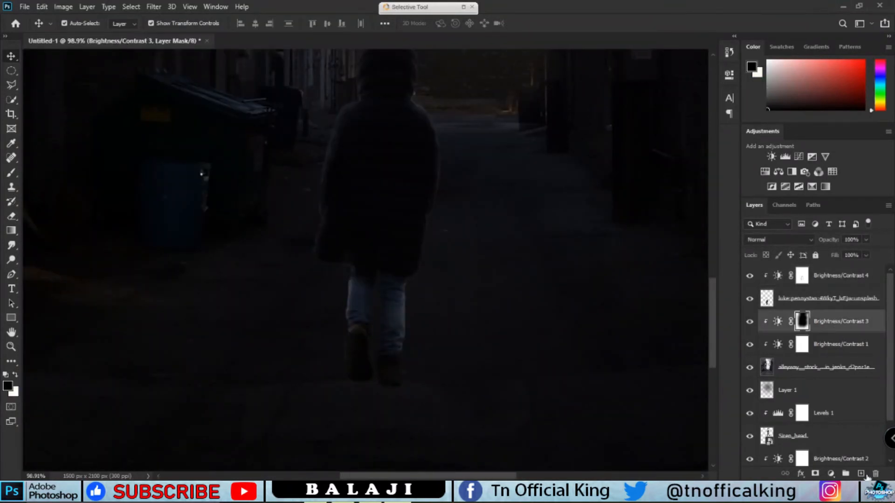
left_click(861, 473)
key("b")
left_click_drag(363, 386, 421, 369)
key("ctrl+z")
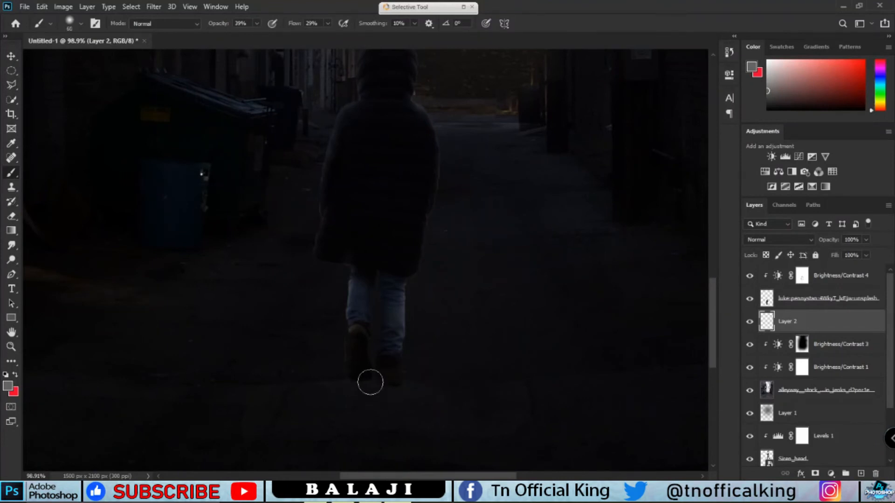
Set the foreground colour to black, 000000
scroll(363, 386, "down", 3)
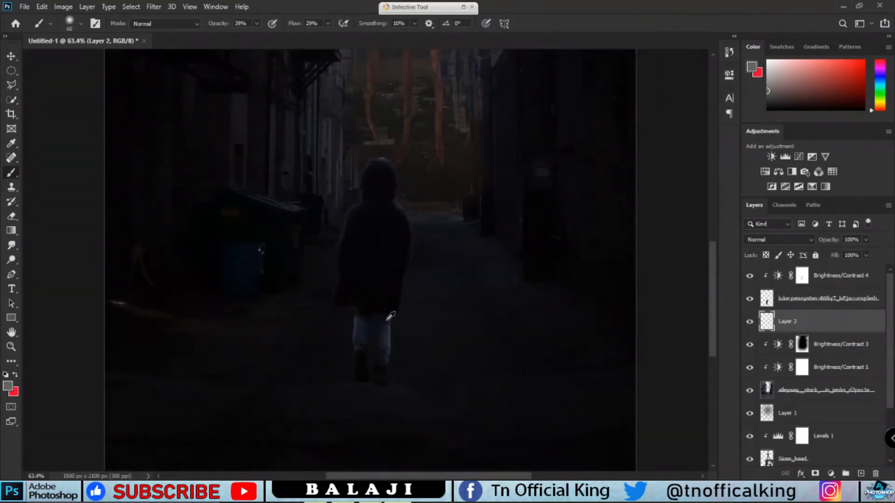
scroll(387, 370, "down", 2)
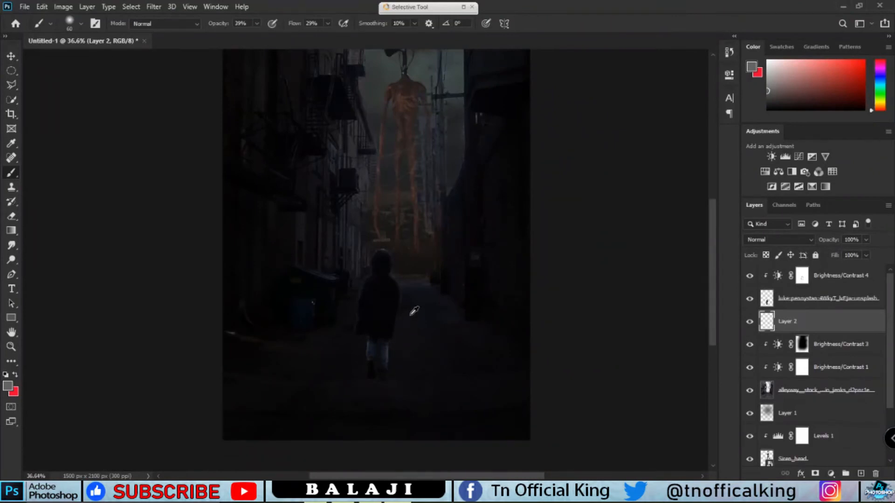
scroll(380, 380, "up", 4)
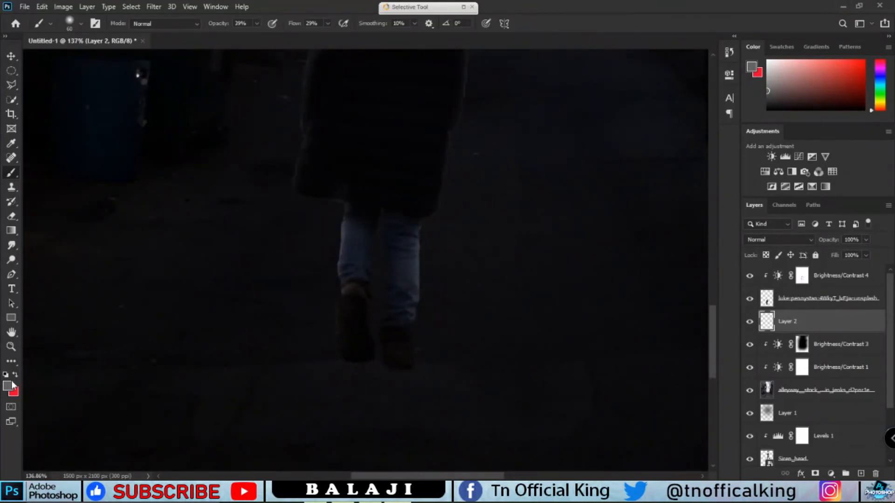
left_click(8, 386)
type("000000")
left_click(564, 116)
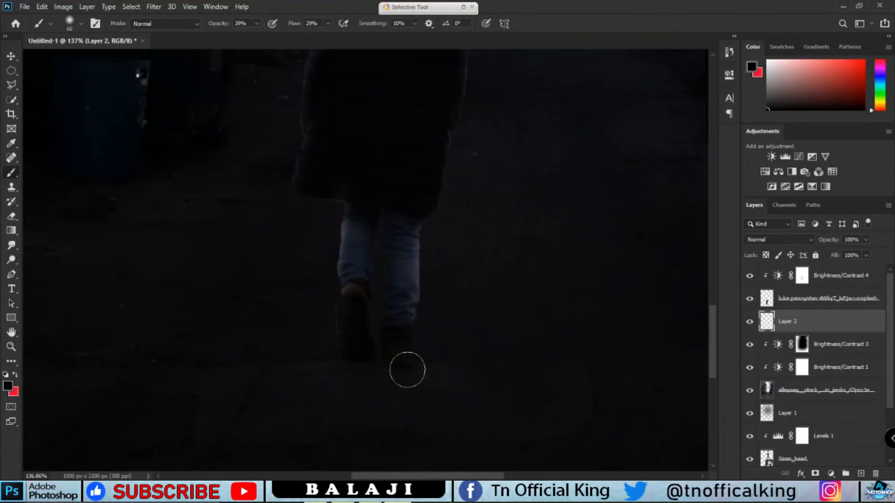
Move the new Layer 2 beneath the child layer and set the brush opacity and flow to 100%
left_click_drag(800, 330, 802, 270)
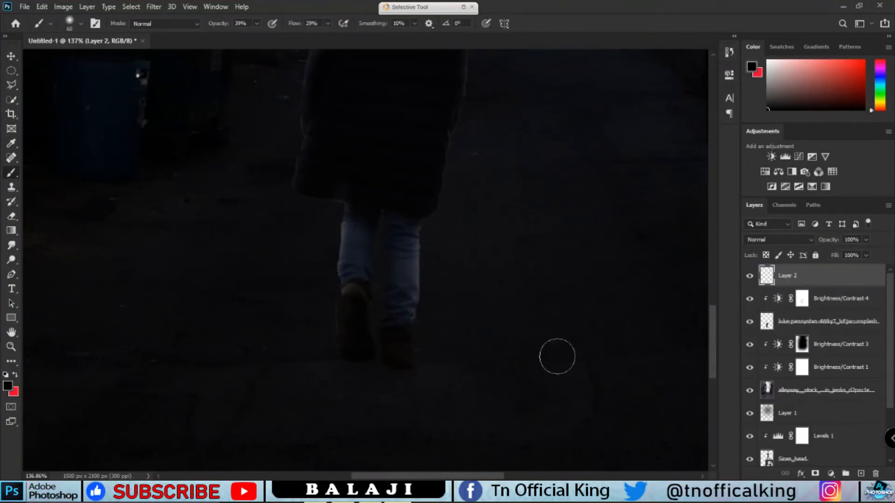
left_click(327, 23)
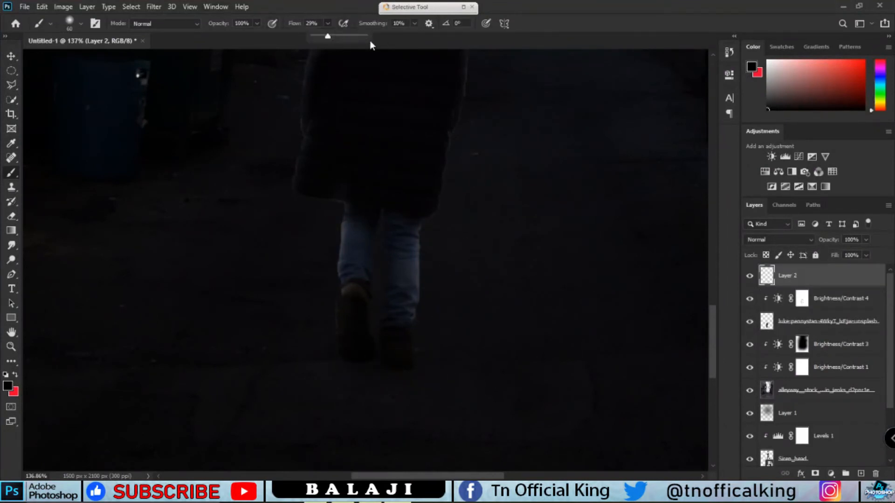
left_click_drag(826, 276, 825, 326)
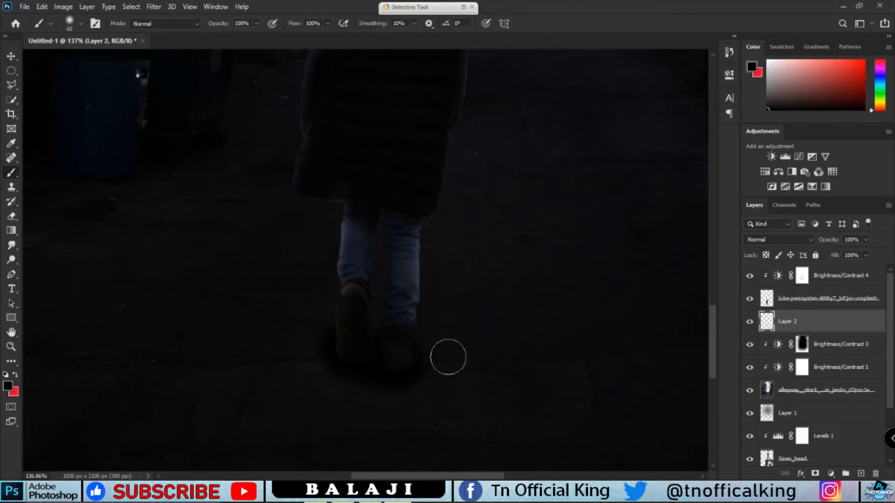
scroll(417, 354, "down", 3)
scroll(417, 354, "up", 10)
key("ctrl+z")
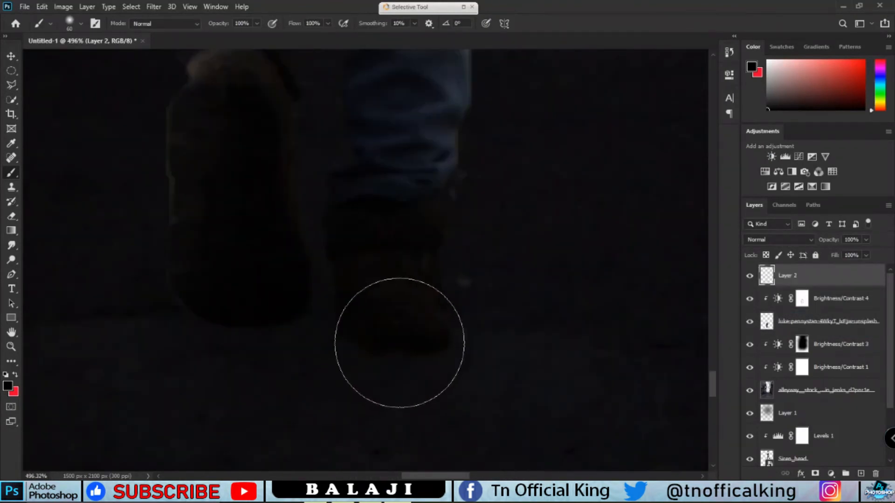
left_click_drag(842, 276, 841, 328)
key("bracketright")
key("bracketright")
key("bracketright")
key("bracketright")
key("bracketright")
key("bracketright")
key("bracketright")
scroll(548, 309, "down", 12)
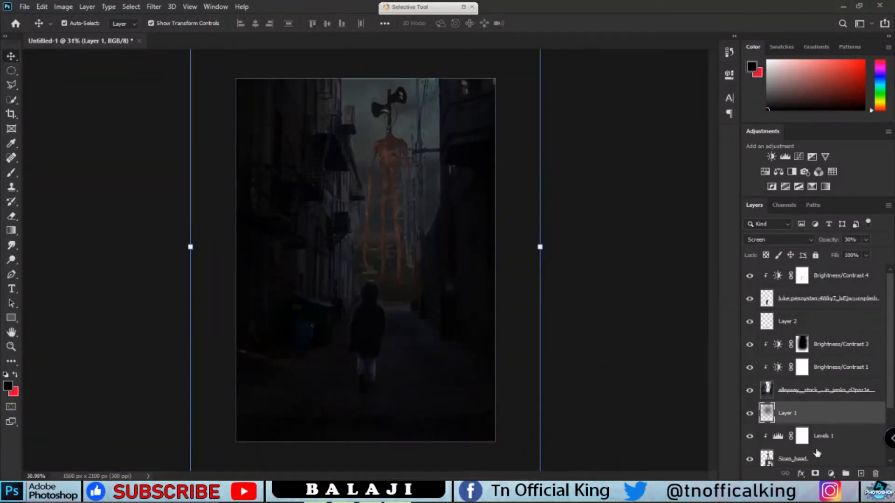
left_click(817, 457)
left_click(817, 410)
left_click(817, 455)
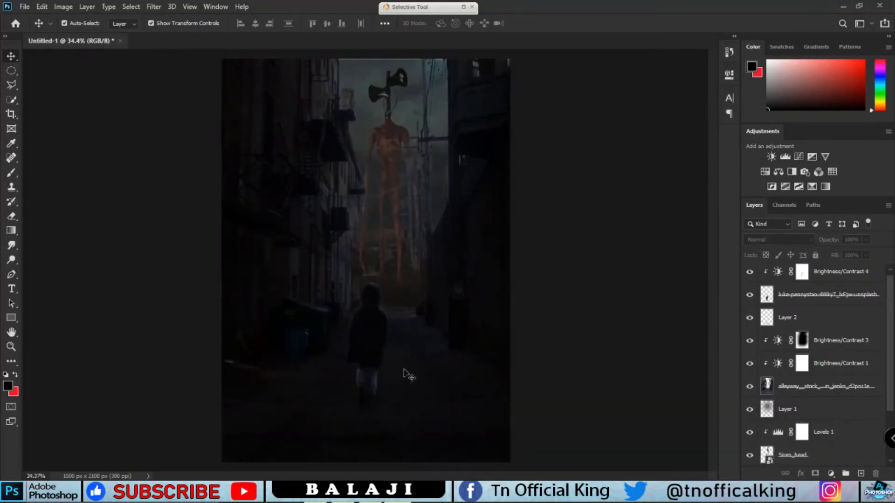
Raise the contrast of the alley's Brightness/Contrast 1 adjustment
scroll(354, 342, "up", 3)
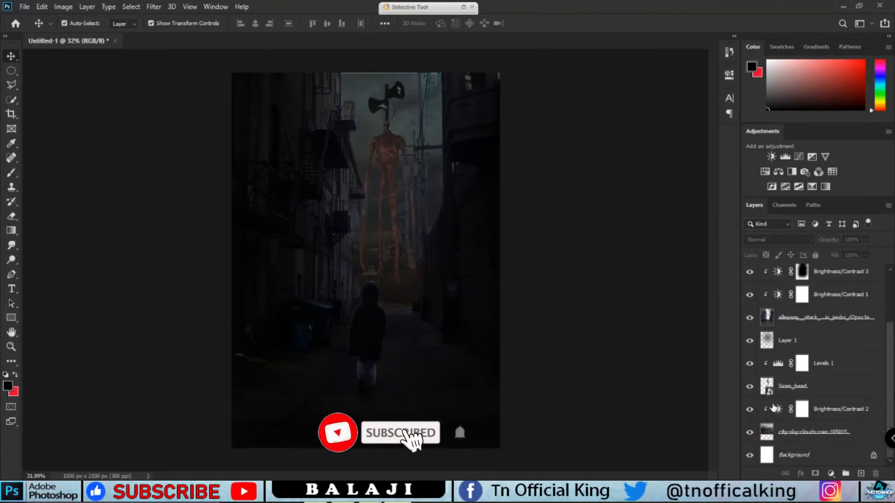
scroll(774, 344, "up", 1)
double_click(778, 318)
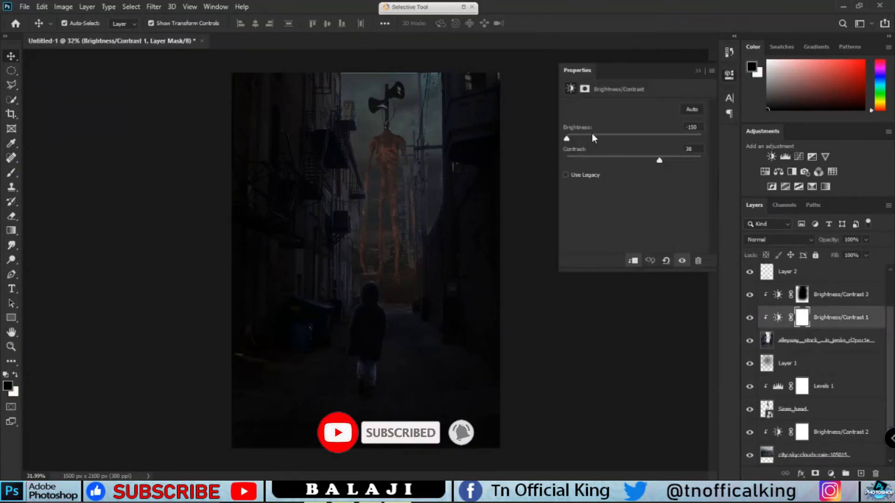
left_click_drag(577, 139, 570, 141)
left_click_drag(659, 160, 691, 159)
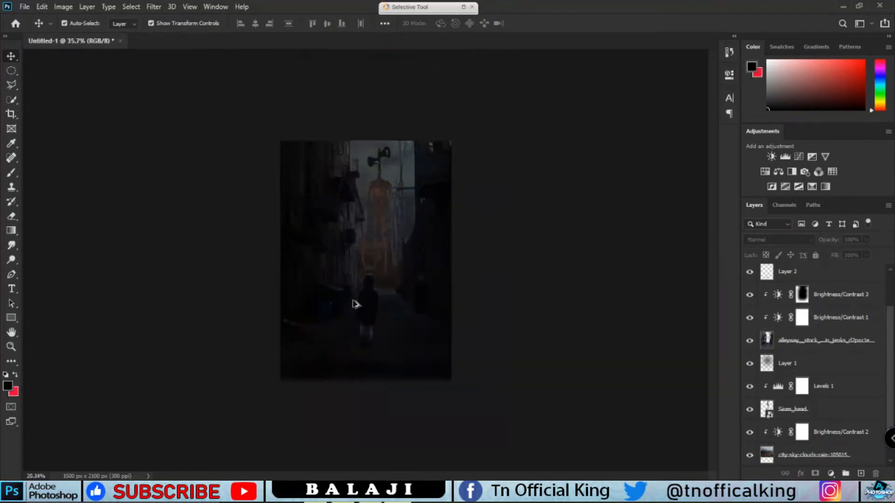
Raise the brightness of the Brightness/Contrast 3 adjustment and add a new empty layer at the top of the stack
double_click(776, 294)
left_click_drag(590, 139, 648, 140)
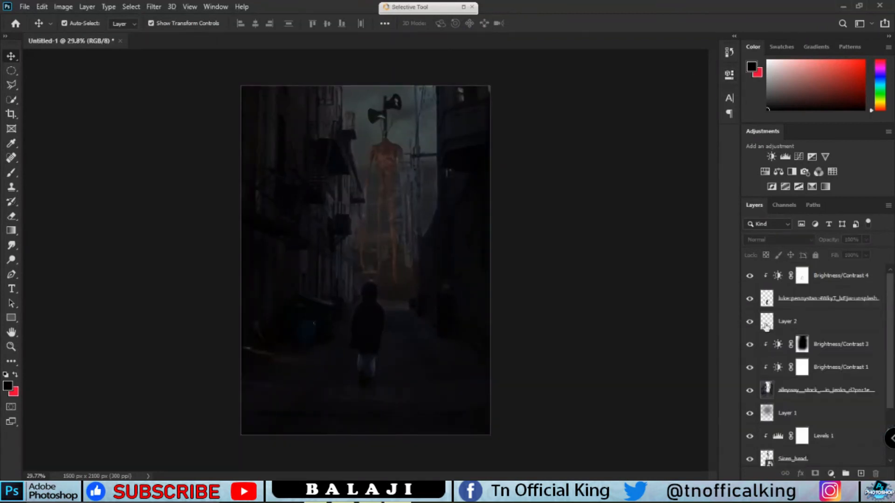
left_click(836, 280)
left_click(861, 473)
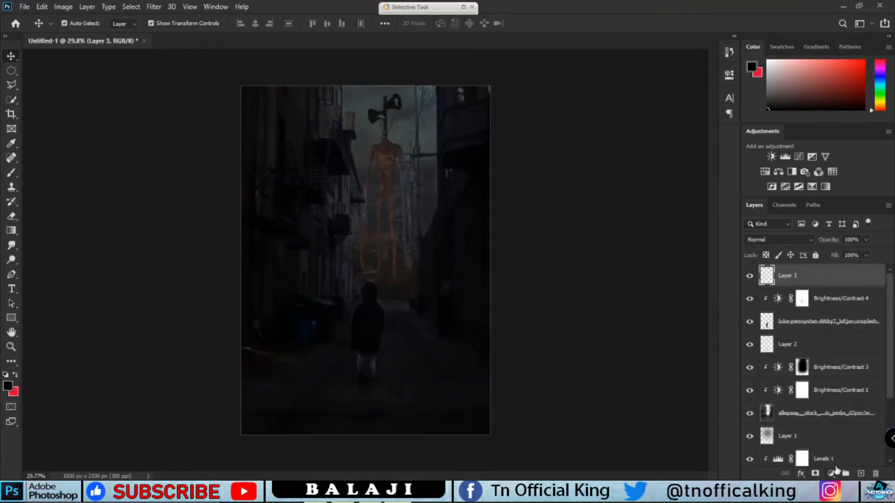
Undo the empty layer and add a Levels adjustment layer at the top of the stack
key("ctrl+z")
left_click(832, 473)
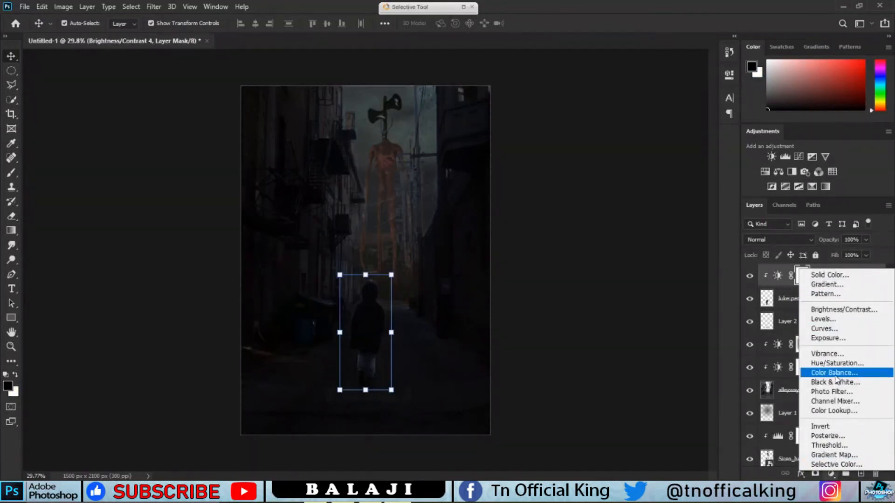
left_click(823, 318)
left_click(729, 74)
Add a Curves adjustment layer and bend the RGB curve into an S-shape to deepen the shadows
left_click(831, 473)
left_click(823, 329)
left_click_drag(644, 196, 625, 214)
left_click_drag(690, 154, 675, 152)
left_click_drag(625, 213, 622, 211)
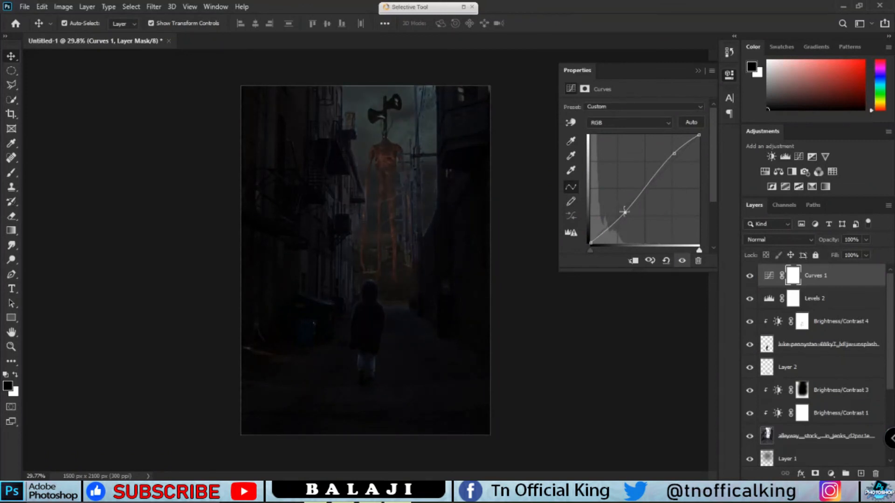
left_click(698, 71)
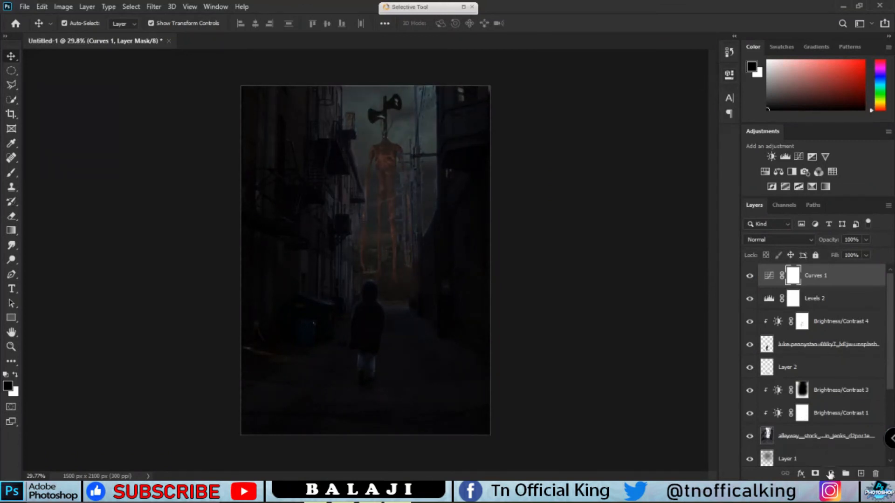
Add a Color Balance adjustment layer and shift the midtones toward cyan, about -23 on Cyan–Red
left_click(830, 474)
left_click(824, 373)
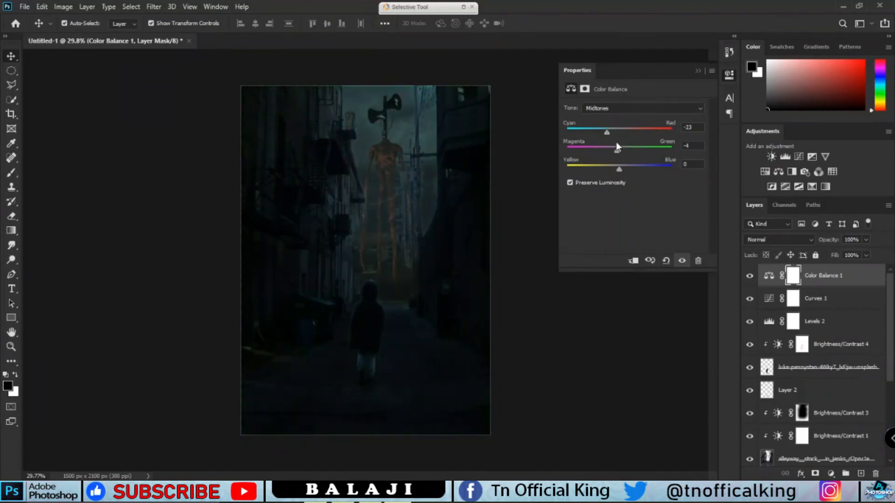
left_click_drag(606, 133, 625, 170)
left_click(698, 71)
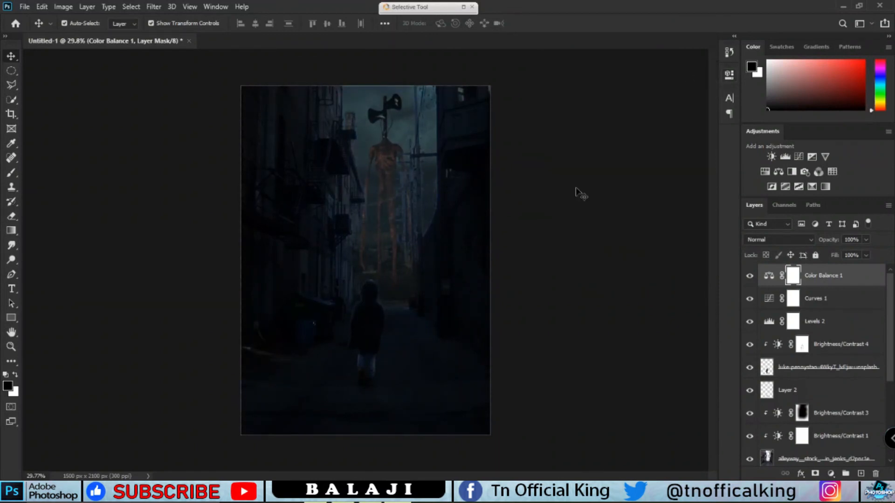
scroll(365, 286, "up", 1)
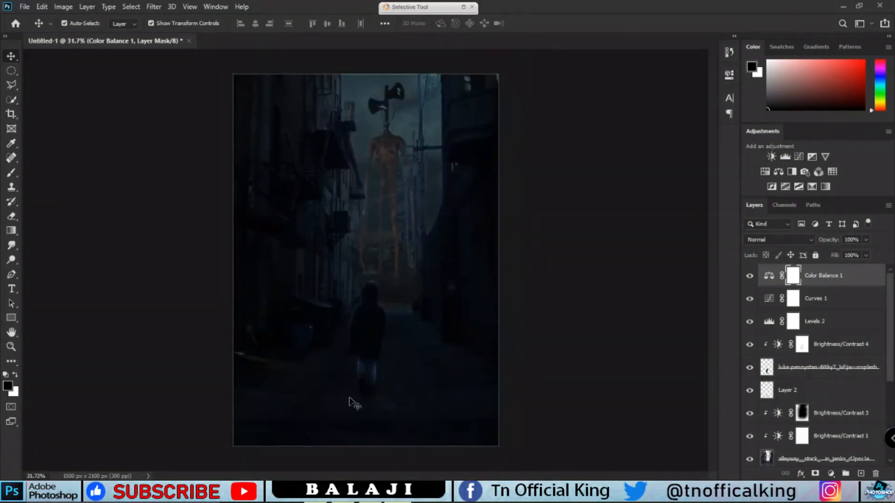
scroll(320, 418, "down", 1)
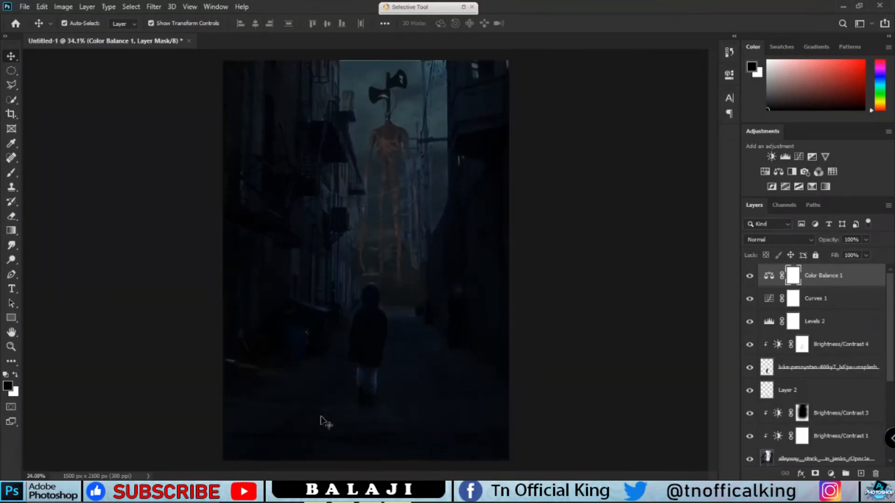